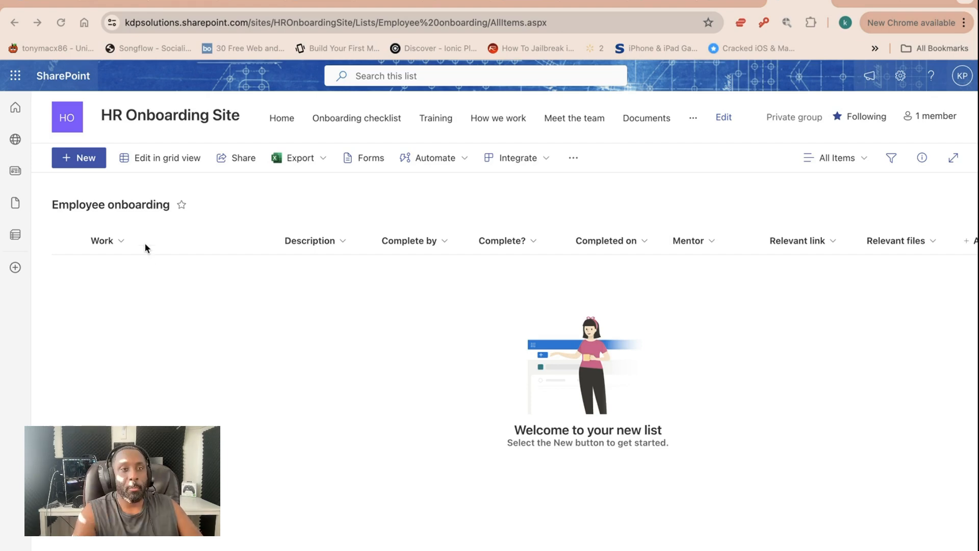
Start a new item in the Employee onboarding list and enter "Yes Please" as its Work value.
{"action": "left_click", "coordinate": [134, 300]}
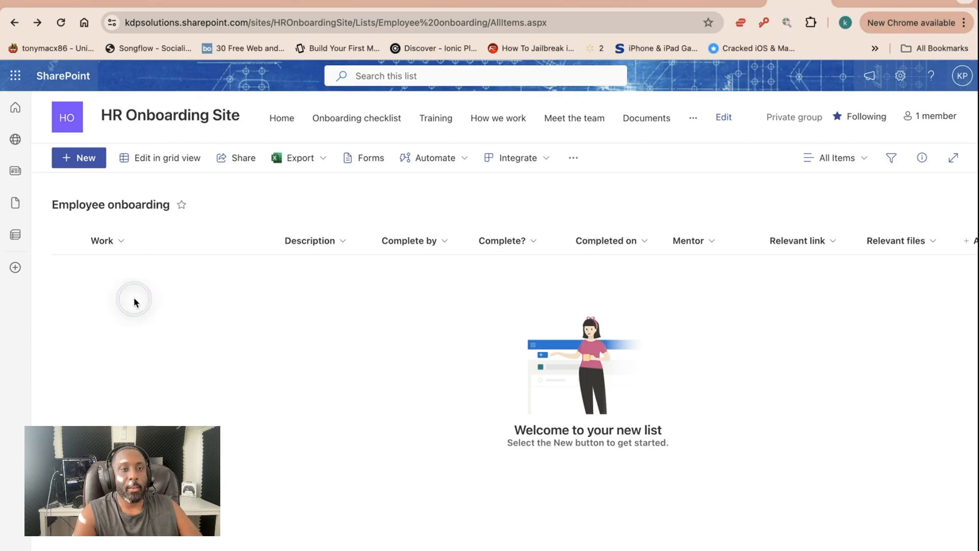
{"action": "left_click", "coordinate": [82, 160]}
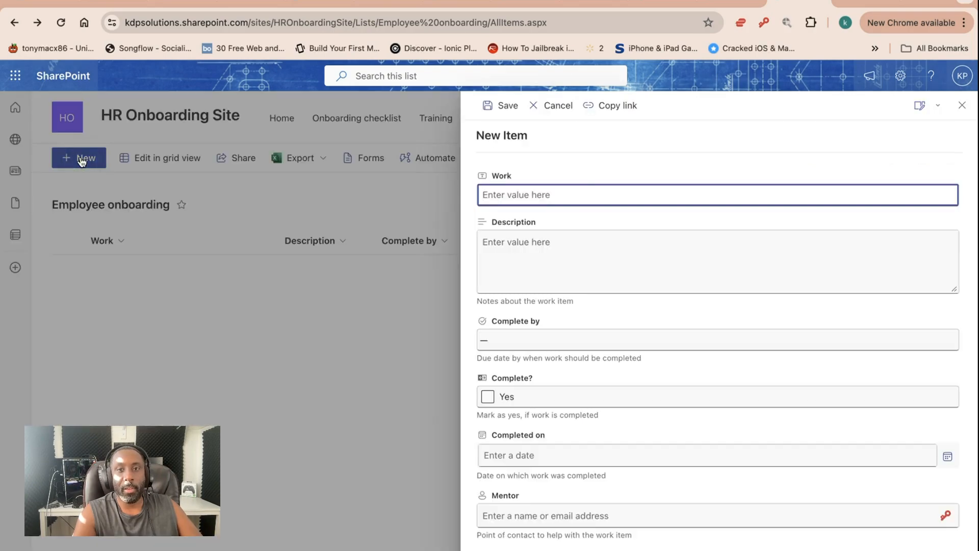
{"action": "left_click", "coordinate": [577, 198]}
{"action": "left_click", "coordinate": [535, 196]}
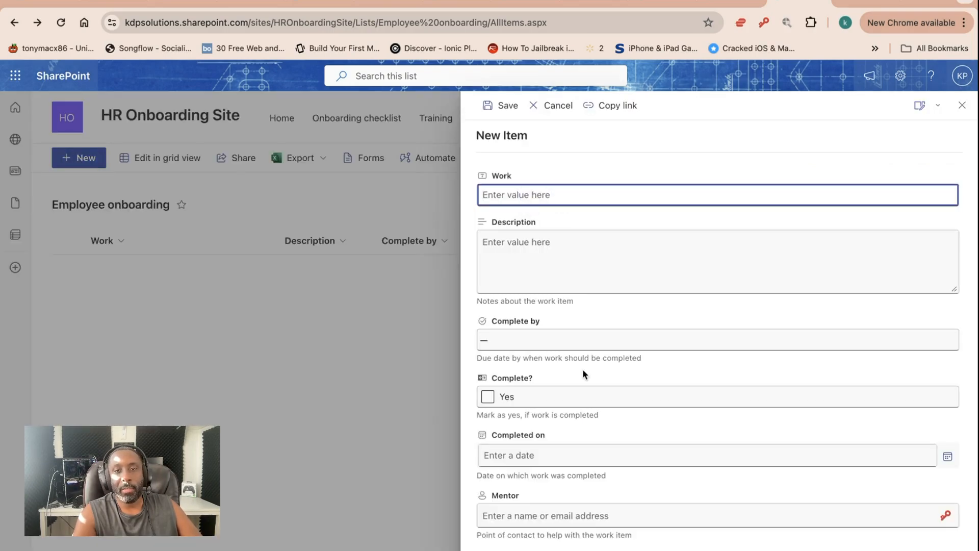
{"action": "scroll", "coordinate": [582, 369], "scroll_direction": "down", "scroll_amount": 5}
{"action": "scroll", "coordinate": [583, 356], "scroll_direction": "up", "scroll_amount": 5}
{"action": "scroll", "coordinate": [658, 426], "scroll_direction": "down", "scroll_amount": 1}
{"action": "scroll", "coordinate": [657, 423], "scroll_direction": "up", "scroll_amount": 1}
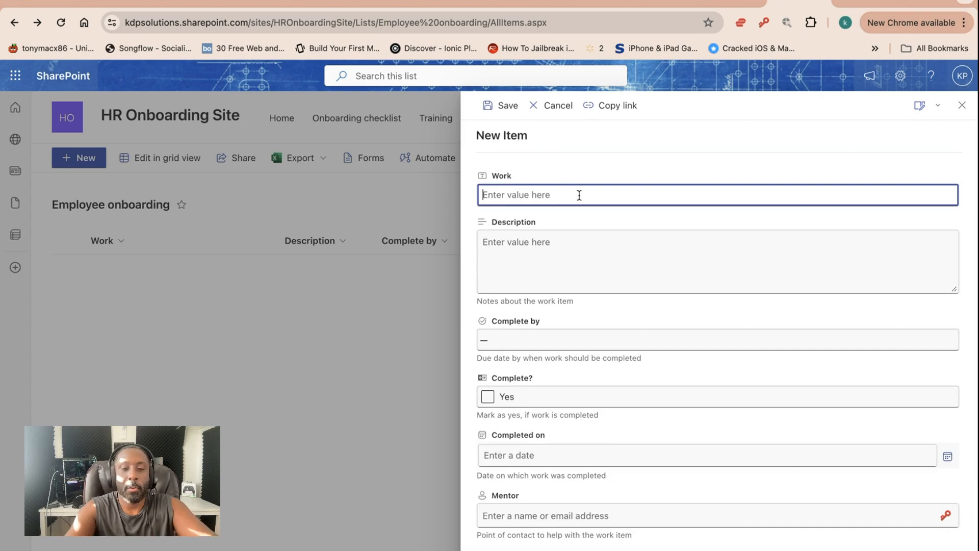
{"action": "type", "text": "t"}
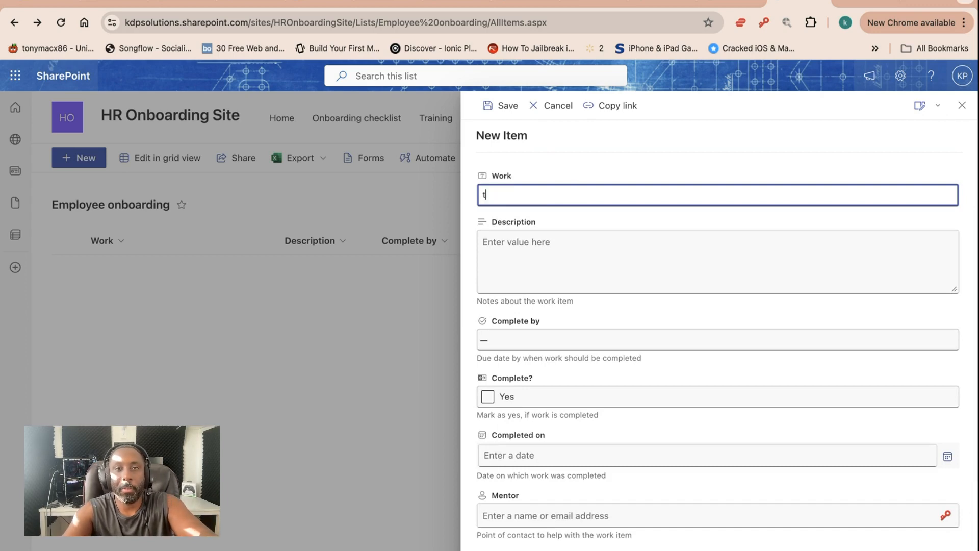
{"action": "key", "text": "BackSpace"}
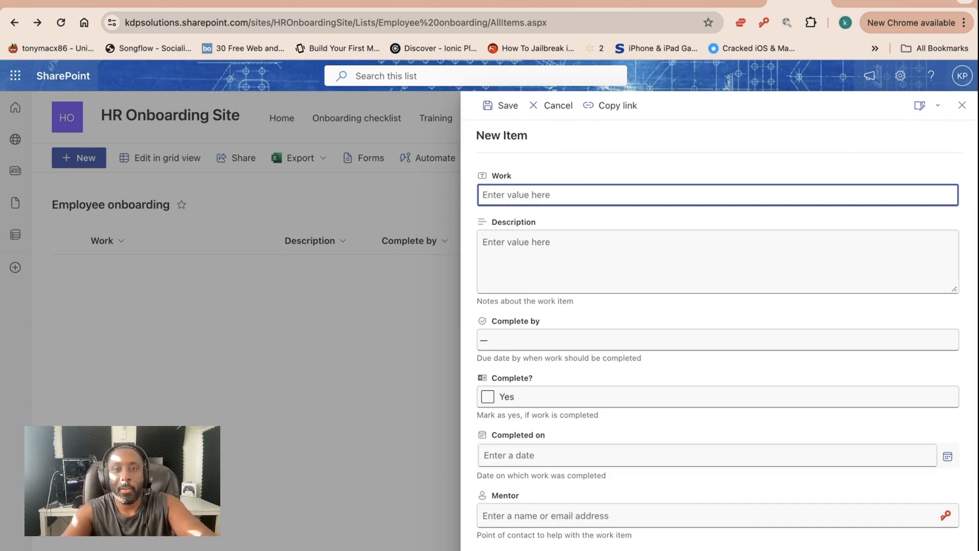
{"action": "type", "text": "Yes Please"}
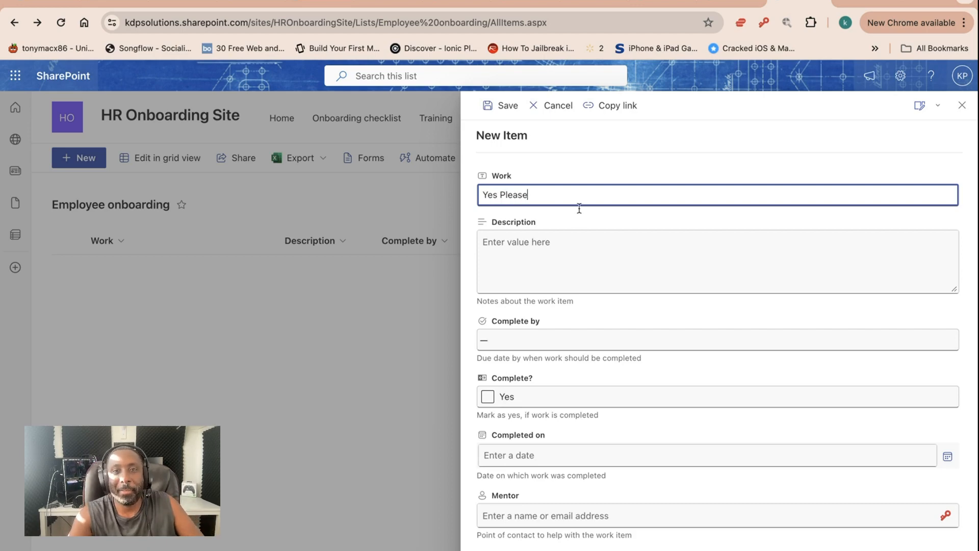
Set the new item's Complete by value to First day.
{"action": "left_click", "coordinate": [579, 240]}
{"action": "scroll", "coordinate": [579, 240], "scroll_direction": "down", "scroll_amount": 3}
{"action": "left_click", "coordinate": [551, 253]}
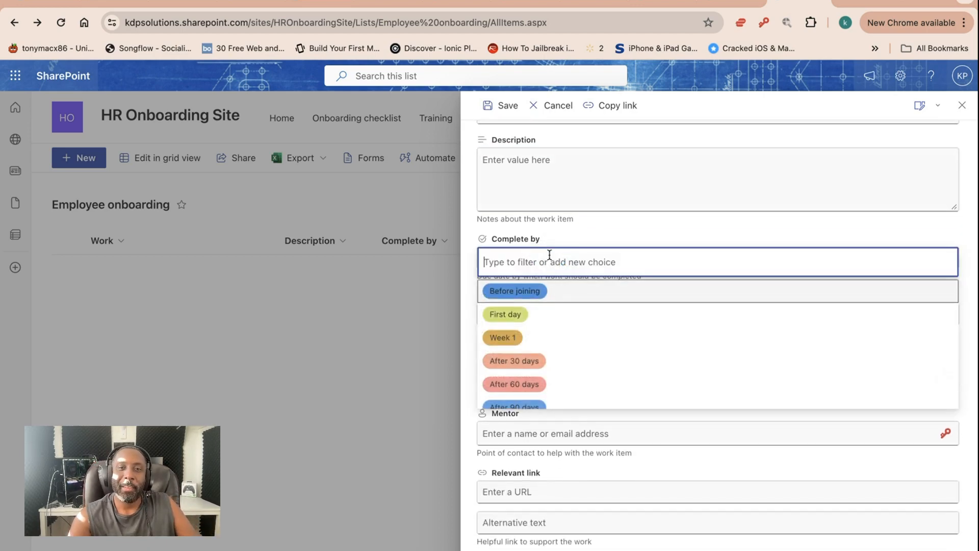
{"action": "left_click", "coordinate": [541, 319]}
{"action": "scroll", "coordinate": [557, 275], "scroll_direction": "down", "scroll_amount": 3}
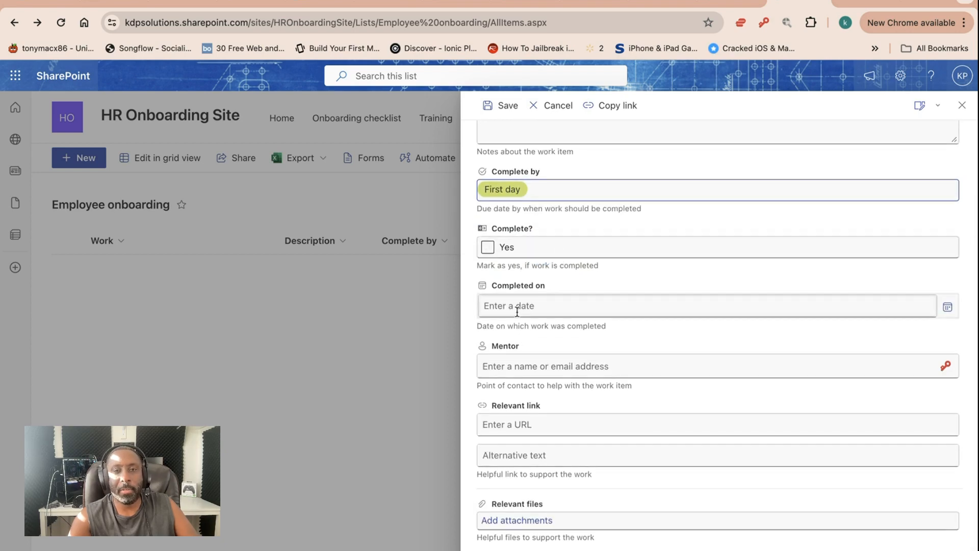
Review the remaining fields of the new item and save it to the list.
{"action": "scroll", "coordinate": [517, 311], "scroll_direction": "up", "scroll_amount": 2}
{"action": "scroll", "coordinate": [516, 311], "scroll_direction": "down", "scroll_amount": 2}
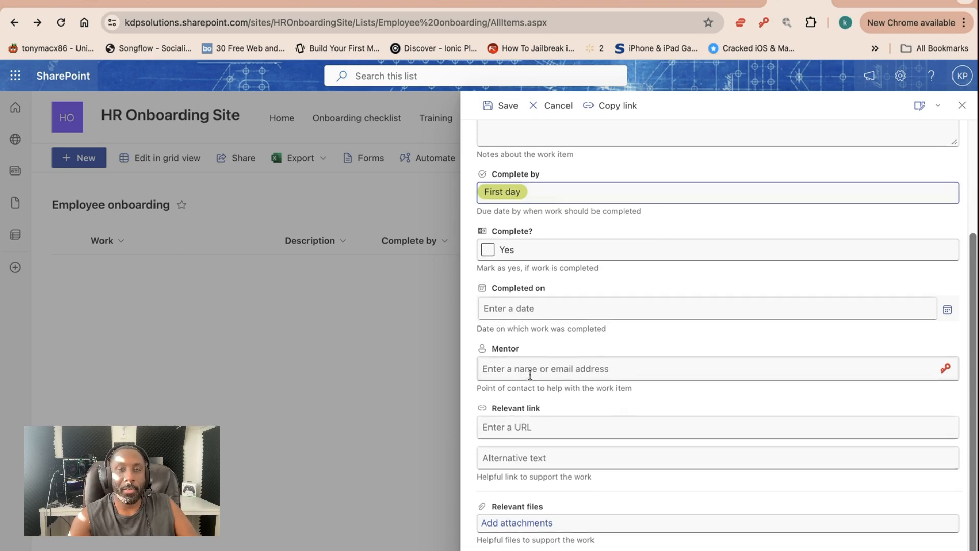
{"action": "scroll", "coordinate": [529, 375], "scroll_direction": "up", "scroll_amount": 3}
{"action": "scroll", "coordinate": [530, 376], "scroll_direction": "down", "scroll_amount": 3}
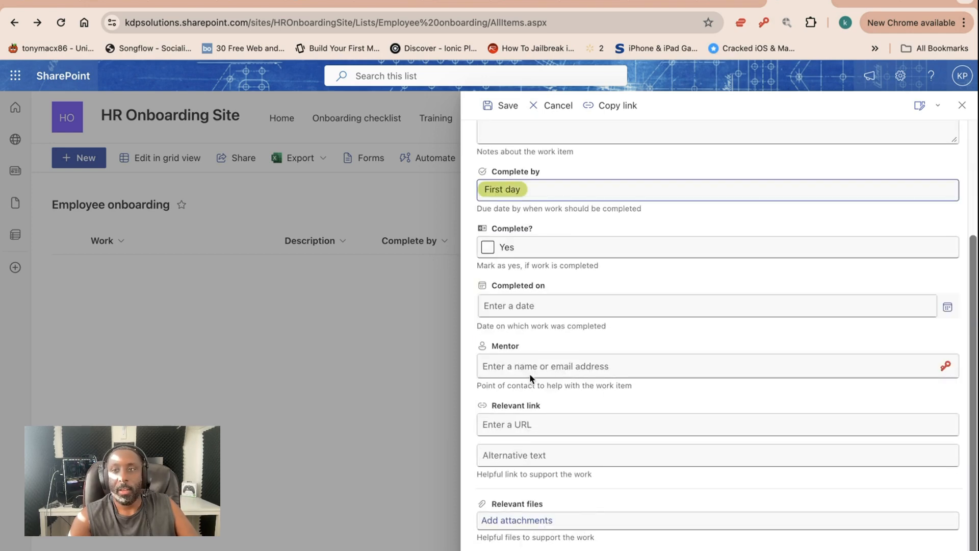
{"action": "scroll", "coordinate": [562, 469], "scroll_direction": "up", "scroll_amount": 3}
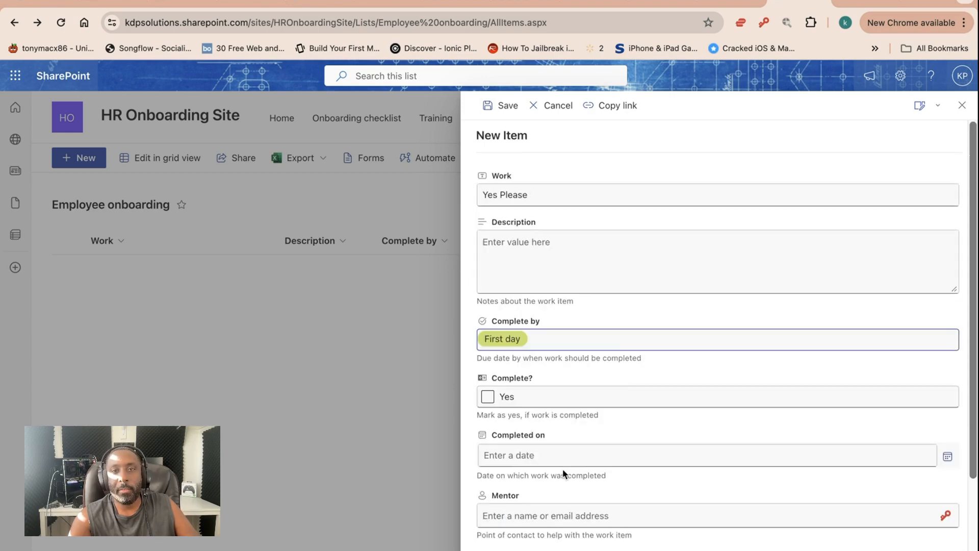
{"action": "scroll", "coordinate": [556, 262], "scroll_direction": "down", "scroll_amount": 3}
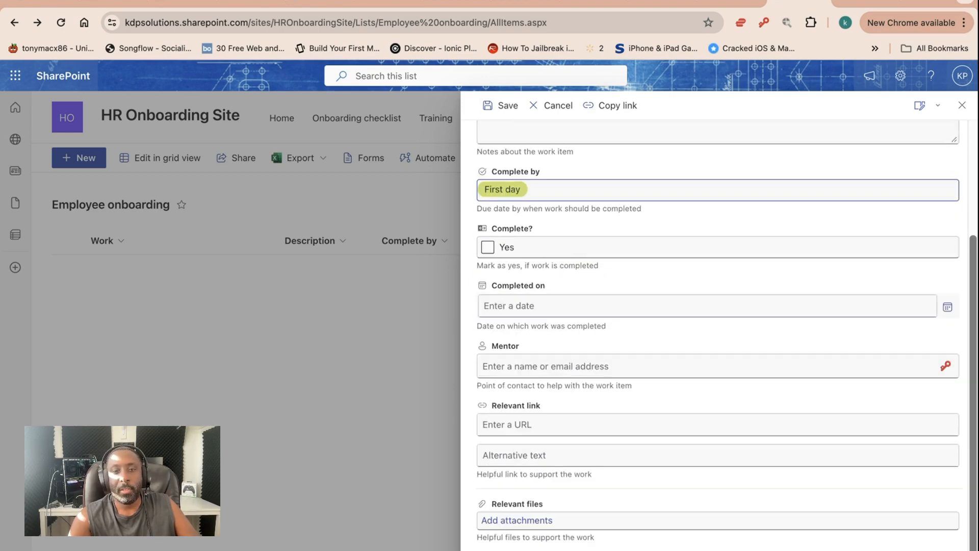
{"action": "left_click", "coordinate": [501, 549]}
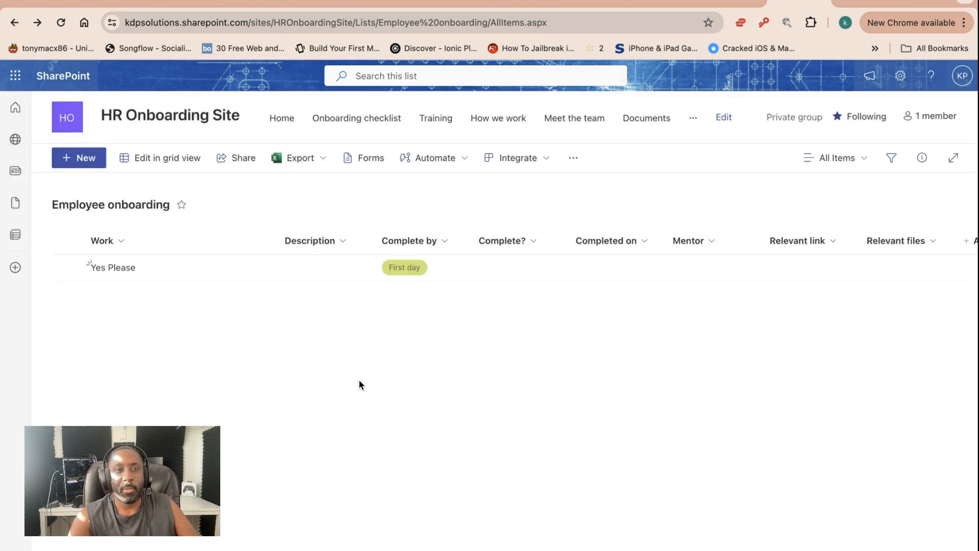
Open the "Yes Please" item for editing and mark its Complete? field as Yes.
{"action": "mouse_move", "coordinate": [216, 270]}
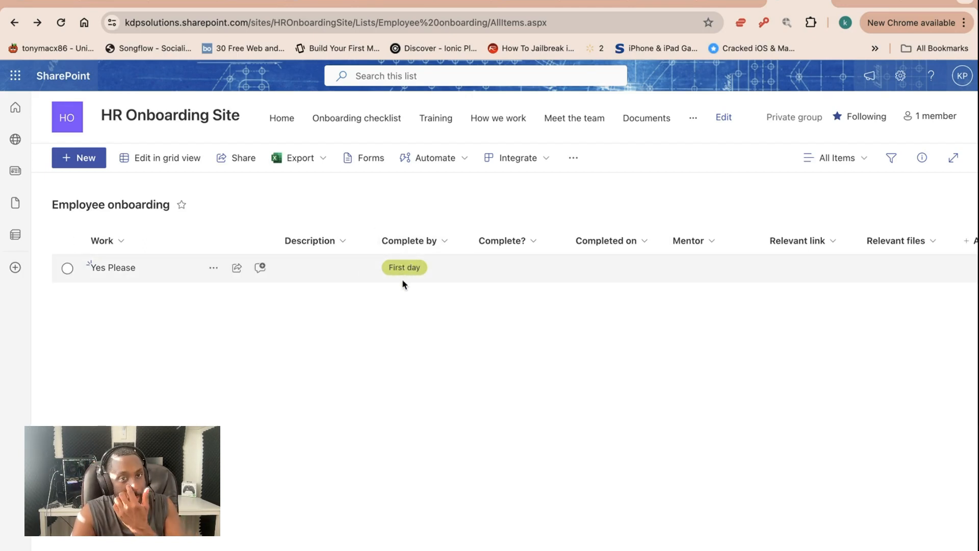
{"action": "left_click", "coordinate": [213, 267]}
{"action": "left_click", "coordinate": [235, 288]}
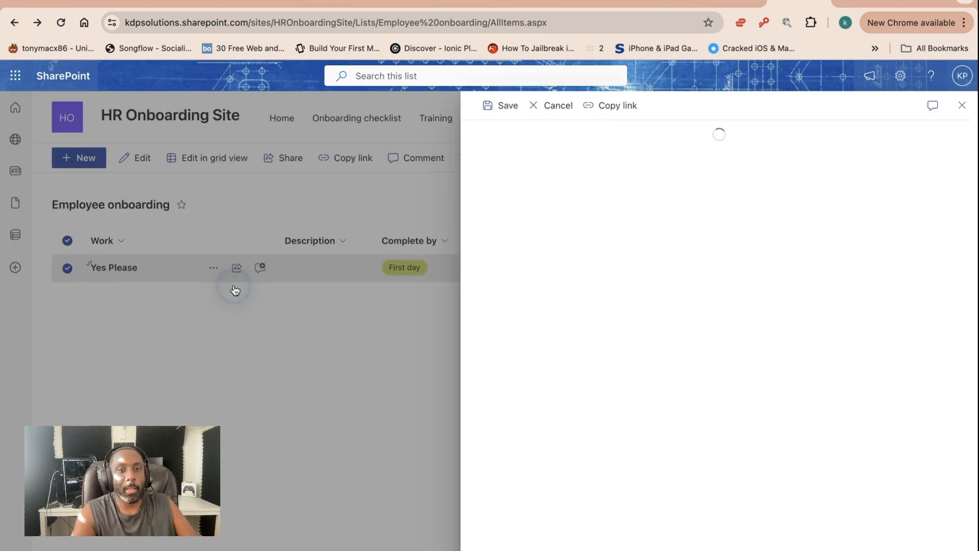
{"action": "left_click", "coordinate": [551, 397]}
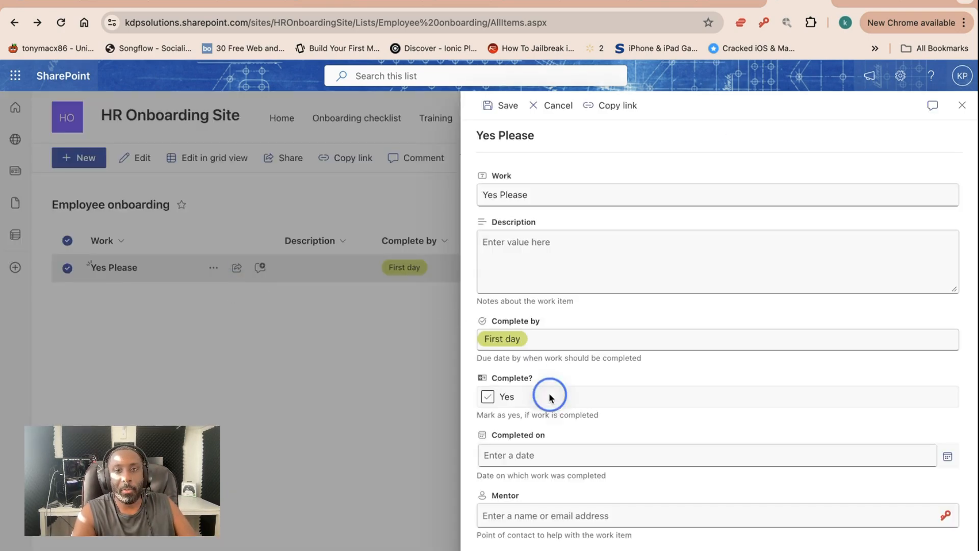
{"action": "left_click", "coordinate": [508, 402]}
Set the item's Completed on date to 03/02/24 and save the item.
{"action": "scroll", "coordinate": [562, 431], "scroll_direction": "down", "scroll_amount": 3}
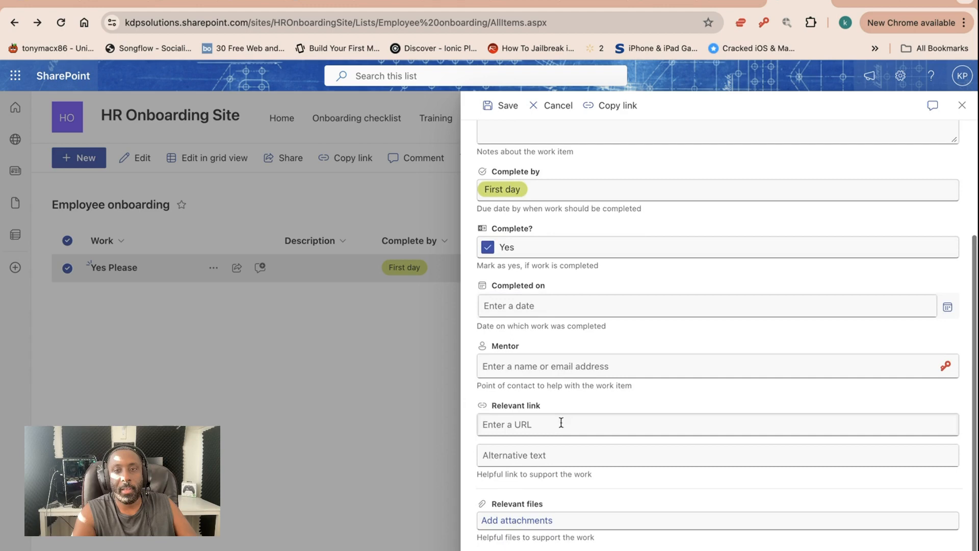
{"action": "left_click", "coordinate": [518, 308]}
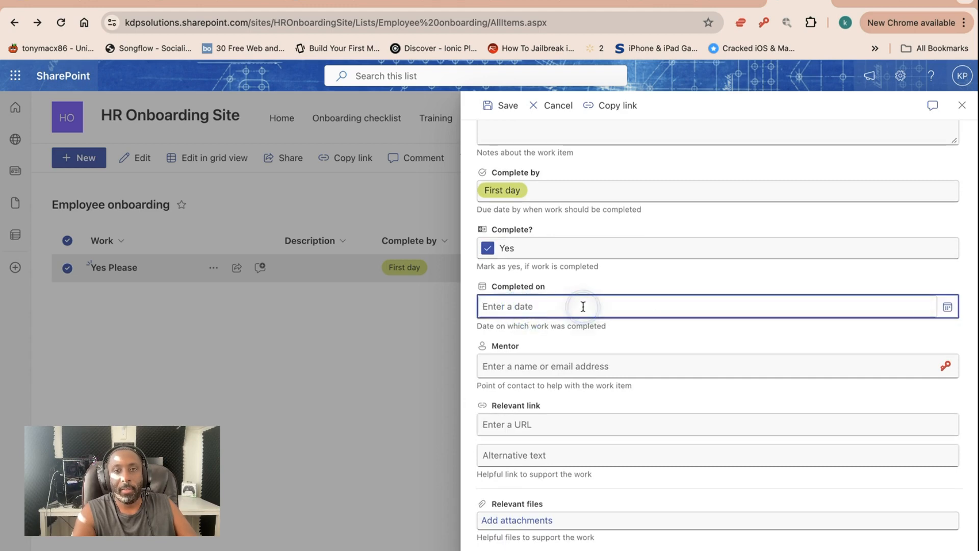
{"action": "left_click", "coordinate": [516, 311]}
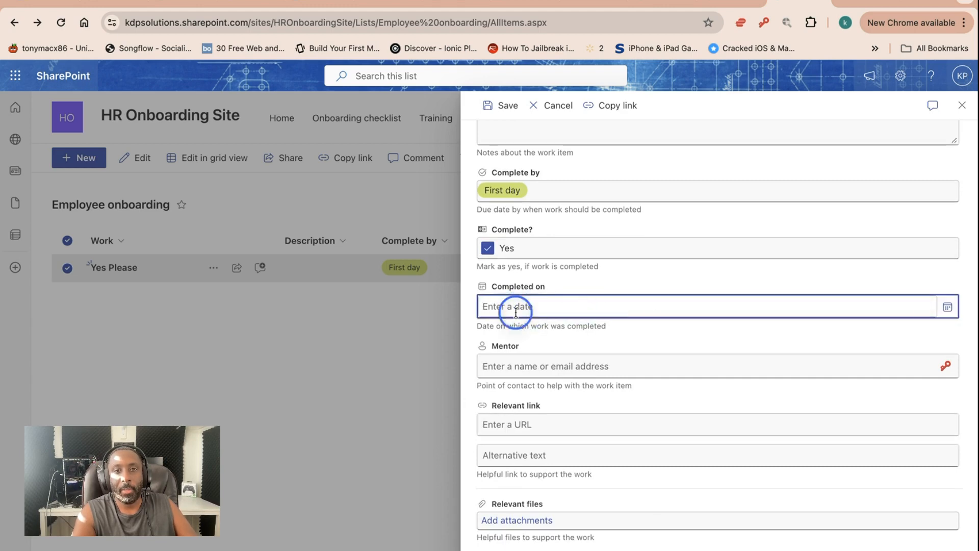
{"action": "left_click", "coordinate": [581, 308]}
{"action": "type", "text": "0"}
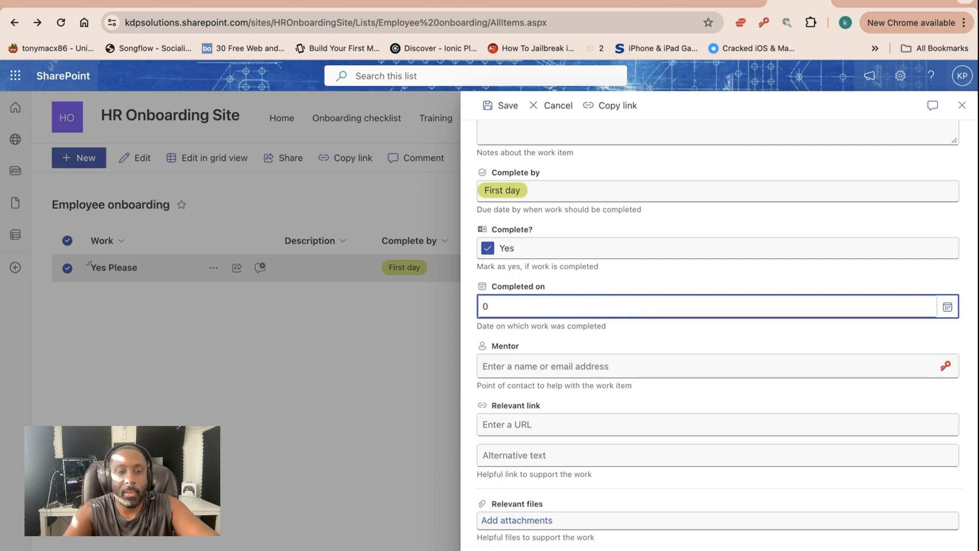
{"action": "type", "text": "3/02/2"}
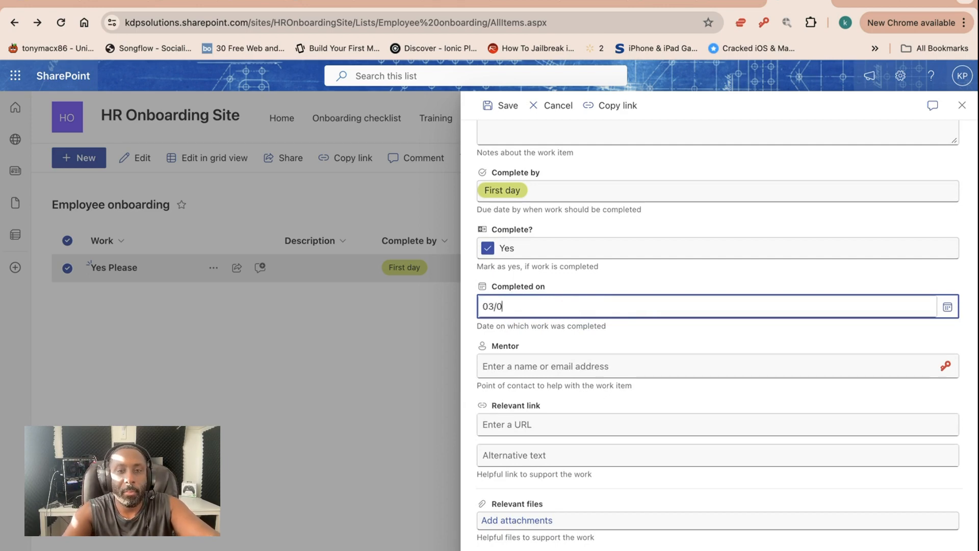
{"action": "type", "text": "4"}
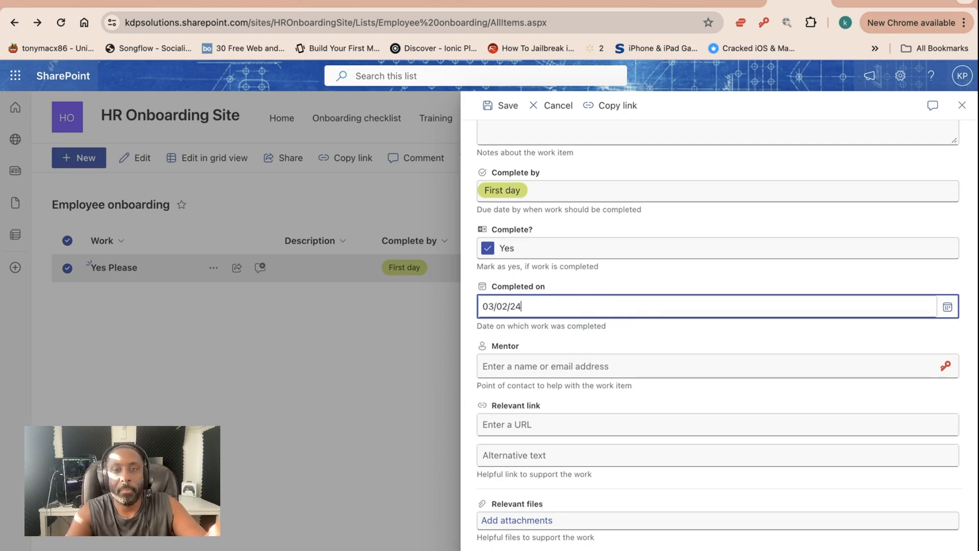
{"action": "left_click", "coordinate": [606, 337]}
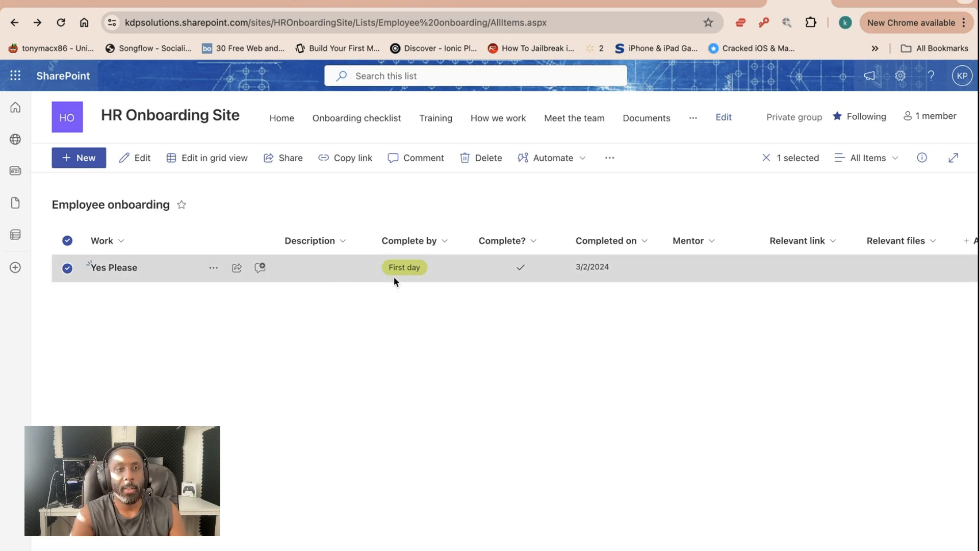
Deselect the list item, open the list's existing Untitled Form for editing and look through its questions.
{"action": "left_click", "coordinate": [207, 278]}
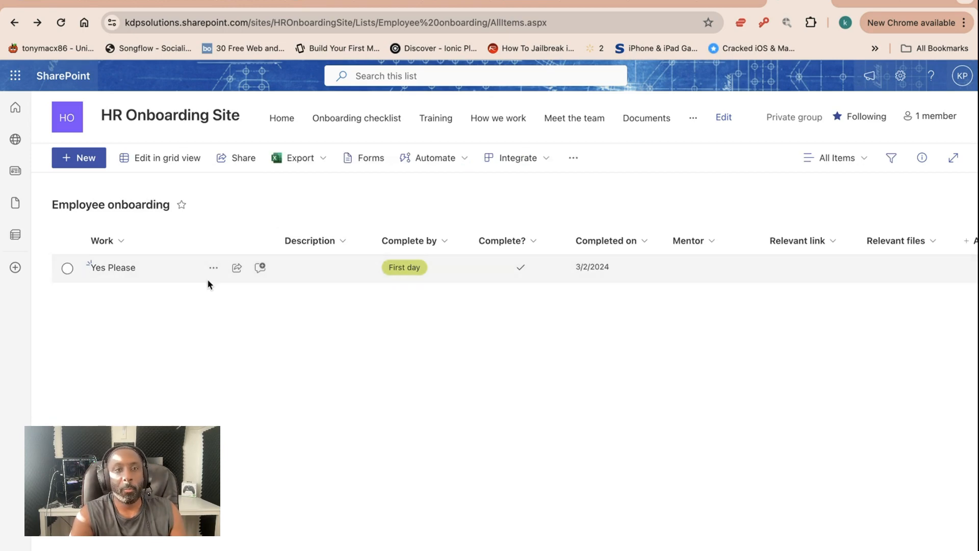
{"action": "left_click", "coordinate": [362, 161]}
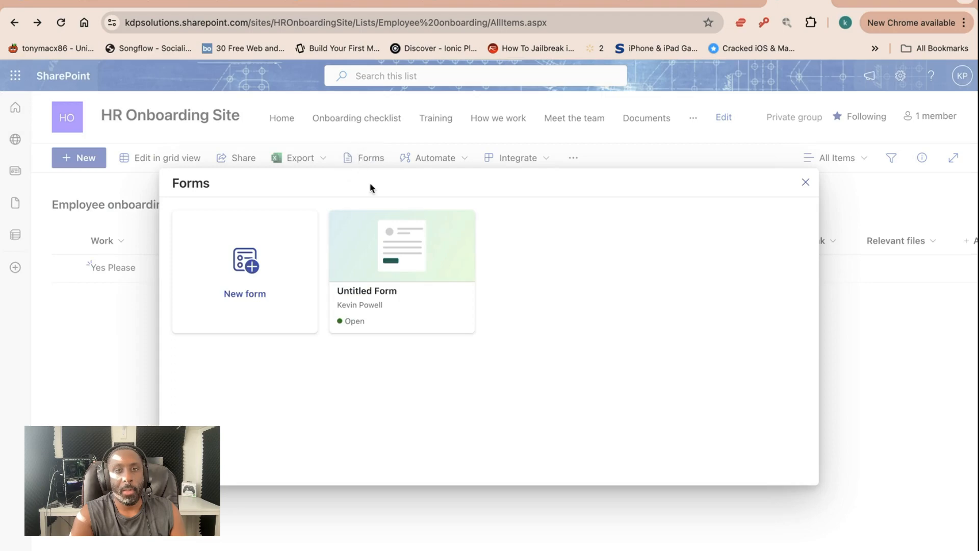
{"action": "left_click", "coordinate": [398, 267]}
{"action": "scroll", "coordinate": [431, 351], "scroll_direction": "down", "scroll_amount": 6}
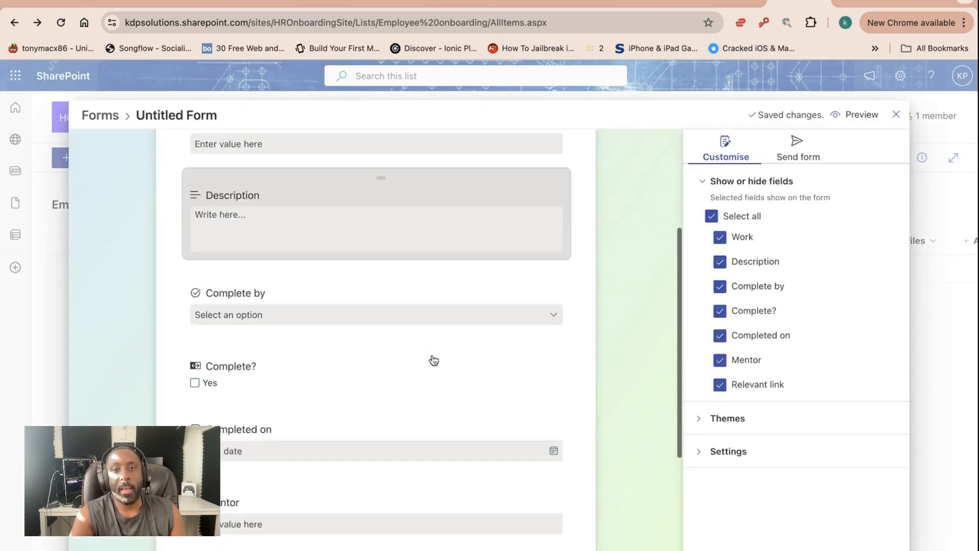
{"action": "scroll", "coordinate": [434, 360], "scroll_direction": "up", "scroll_amount": 6}
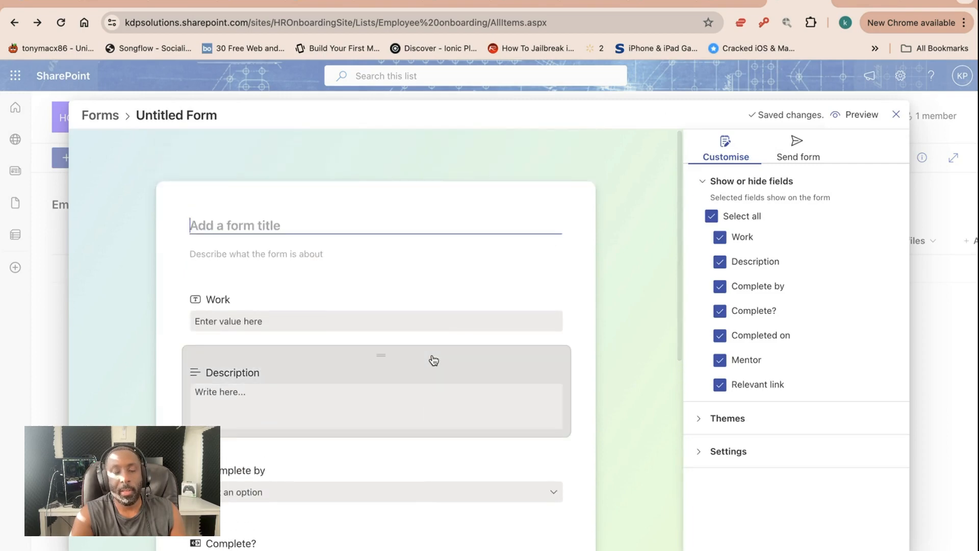
Reword the form's Work question to "What Department do you Work at".
{"action": "left_click", "coordinate": [389, 294]}
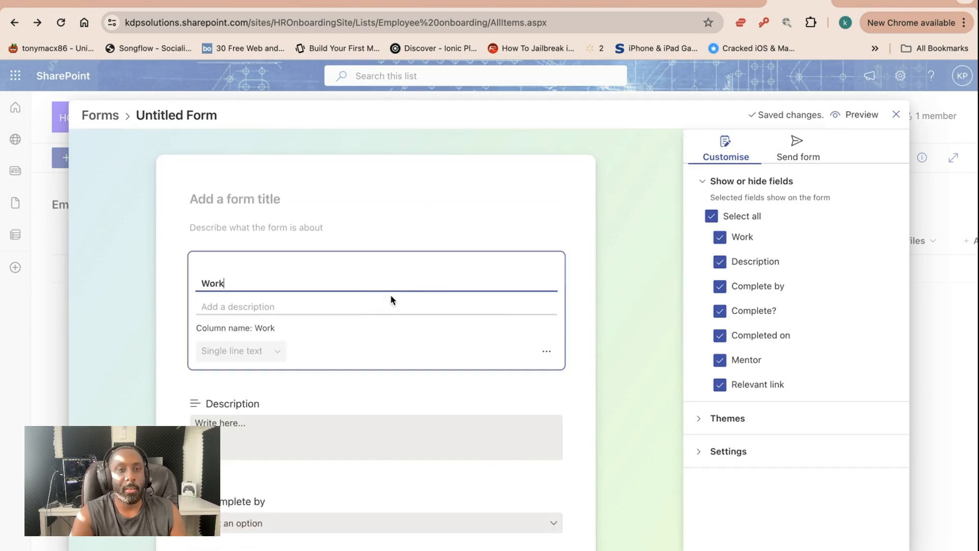
{"action": "left_click", "coordinate": [390, 306]}
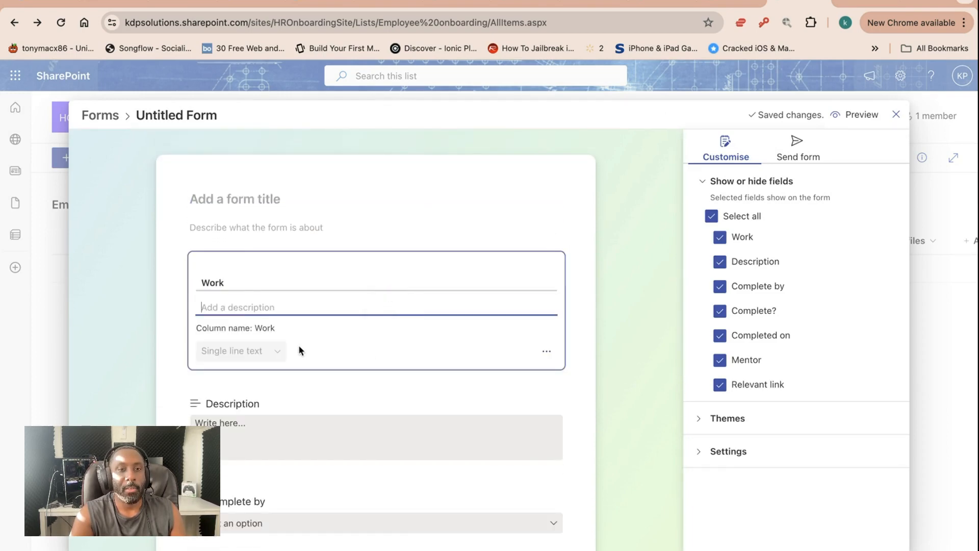
{"action": "scroll", "coordinate": [331, 306], "scroll_direction": "down", "scroll_amount": 3}
{"action": "left_click", "coordinate": [286, 324]}
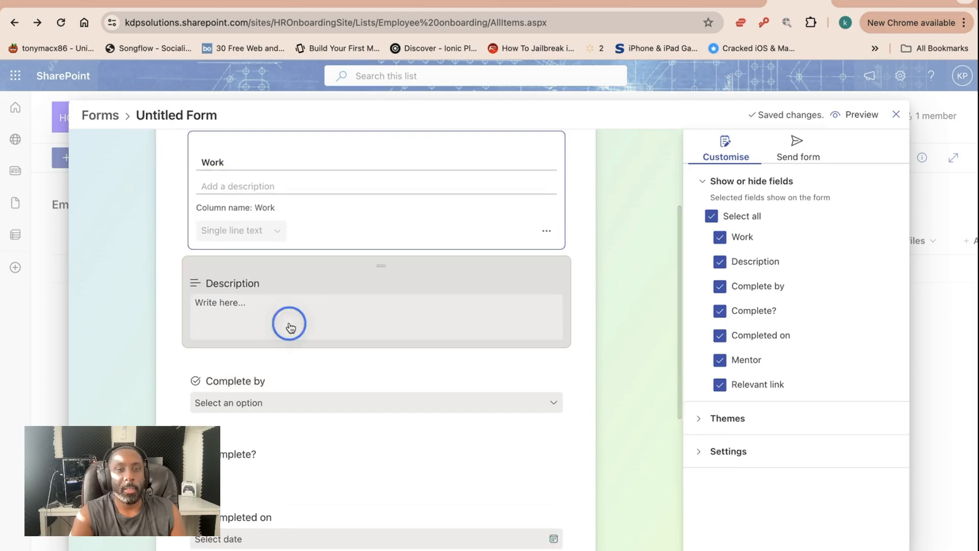
{"action": "left_click", "coordinate": [273, 296]}
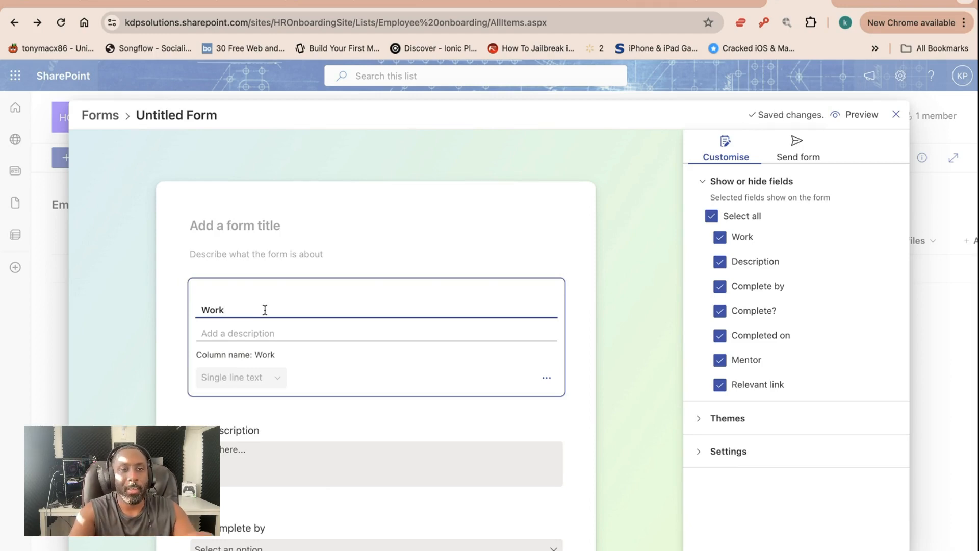
{"action": "type", "text": "What Depa"}
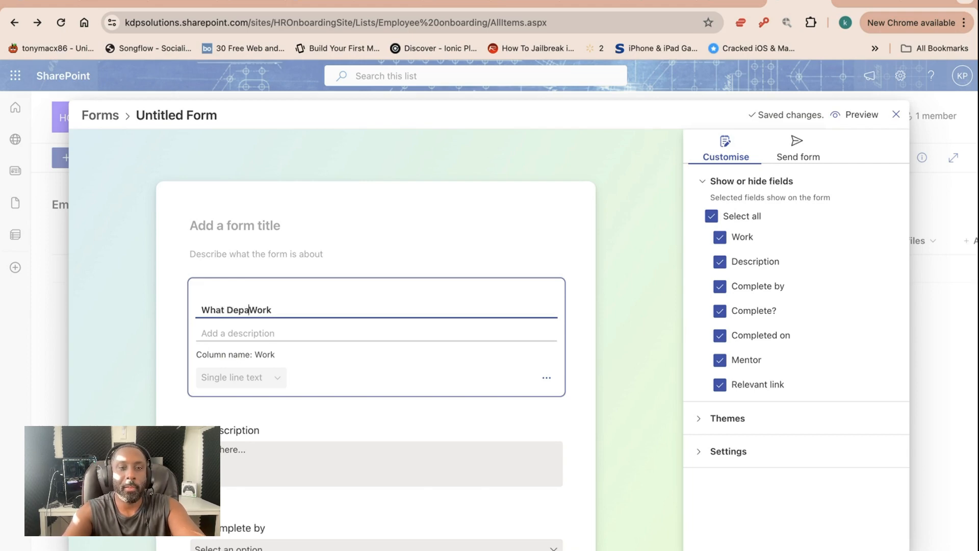
{"action": "type", "text": "rtment do you"}
{"action": "key", "text": "End"}
{"action": "type", "text": "at"}
{"action": "left_click", "coordinate": [328, 363]}
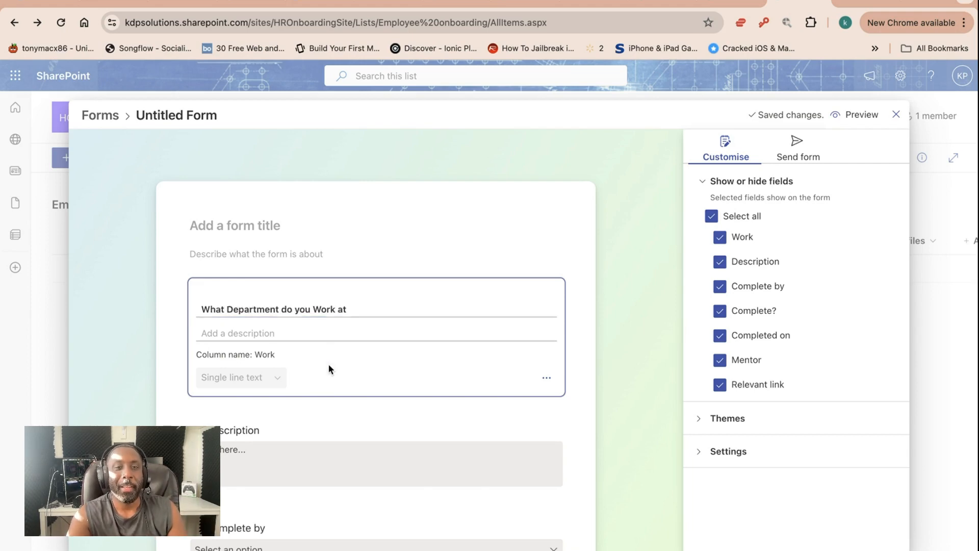
{"action": "scroll", "coordinate": [332, 357], "scroll_direction": "down", "scroll_amount": 5}
{"action": "scroll", "coordinate": [334, 356], "scroll_direction": "up", "scroll_amount": 5}
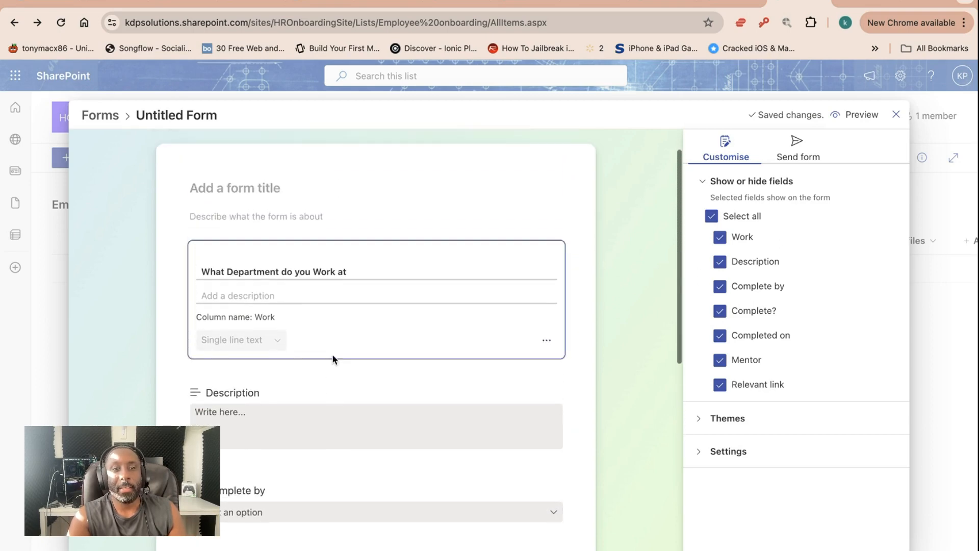
Examine the answer types available for the form's Complete? question and look over the remaining fields.
{"action": "left_click", "coordinate": [348, 272]}
{"action": "scroll", "coordinate": [348, 272], "scroll_direction": "down", "scroll_amount": 10}
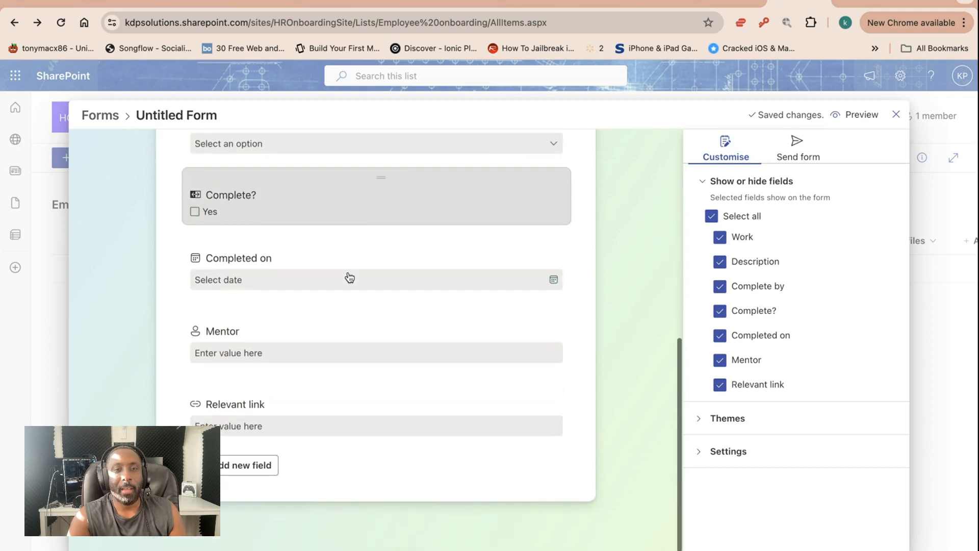
{"action": "left_click", "coordinate": [229, 215]}
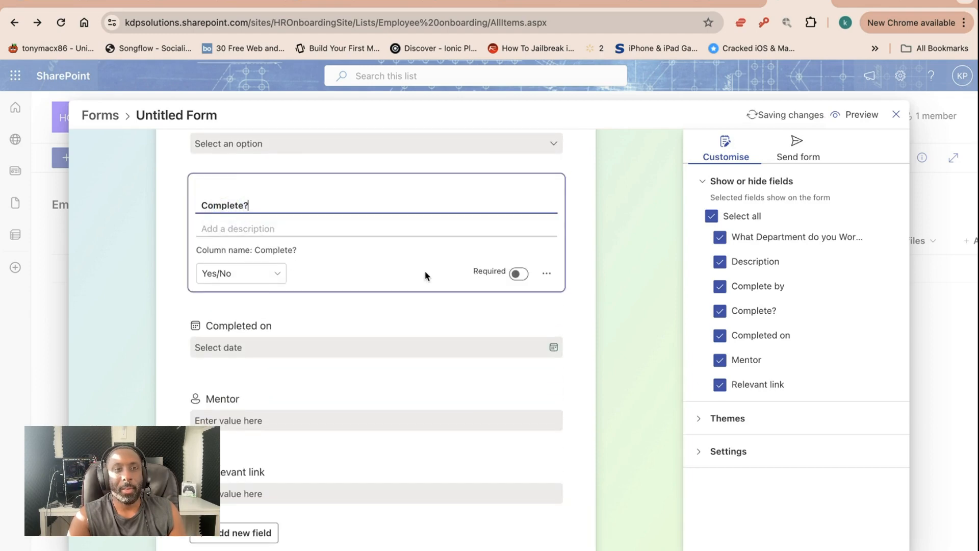
{"action": "left_click", "coordinate": [276, 278]}
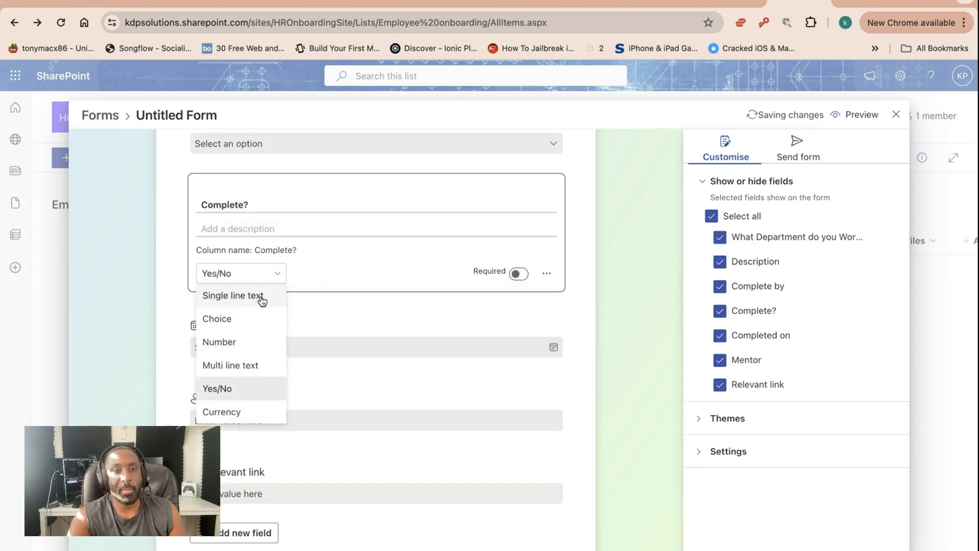
{"action": "left_click", "coordinate": [356, 290]}
{"action": "scroll", "coordinate": [357, 290], "scroll_direction": "down", "scroll_amount": 2}
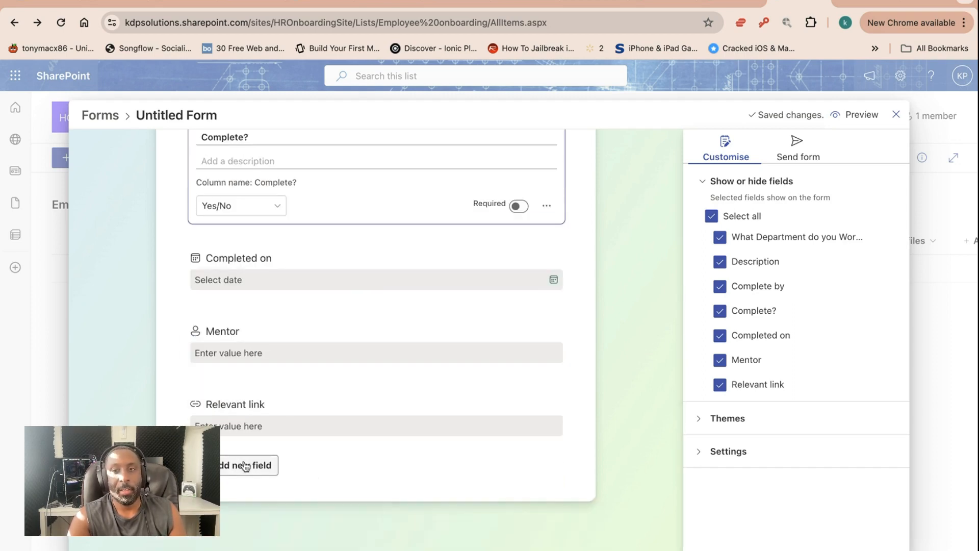
{"action": "left_click", "coordinate": [637, 270]}
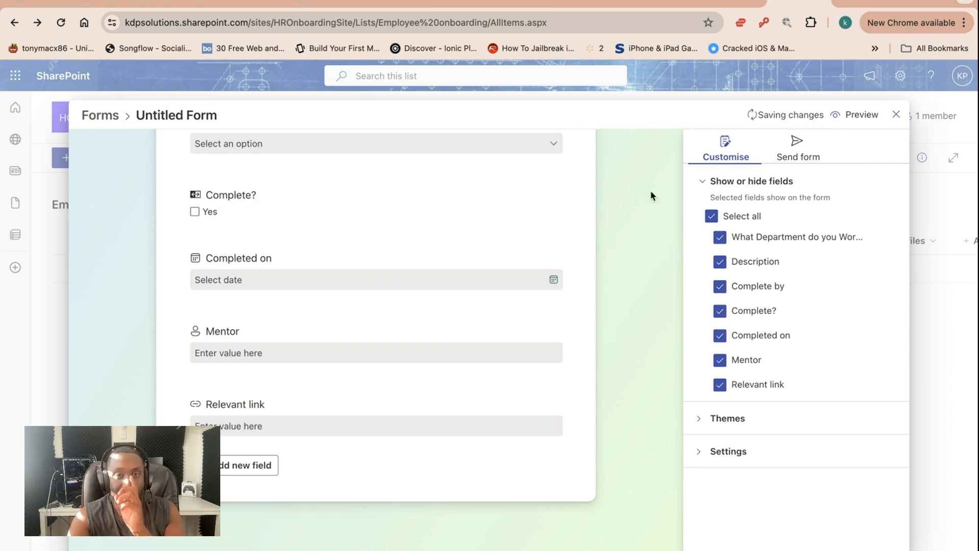
Preview the form, look through its questions and return to the form editor.
{"action": "left_click", "coordinate": [846, 118]}
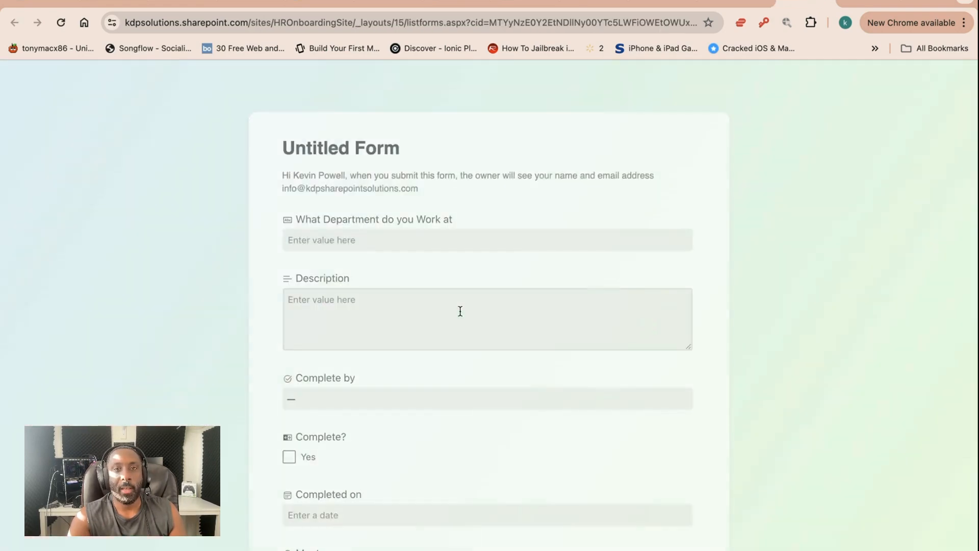
{"action": "scroll", "coordinate": [460, 311], "scroll_direction": "down", "scroll_amount": 5}
{"action": "scroll", "coordinate": [460, 311], "scroll_direction": "up", "scroll_amount": 5}
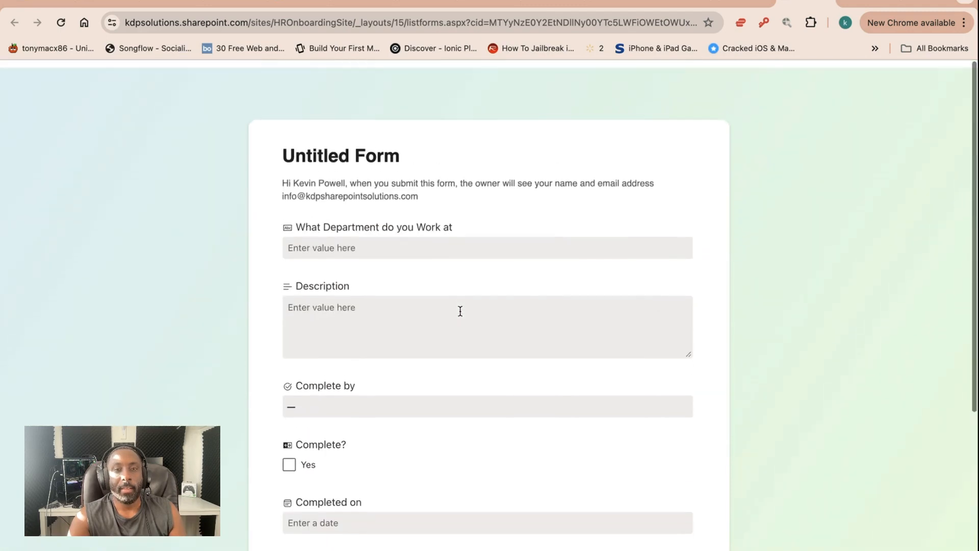
{"action": "left_click", "coordinate": [396, 237]}
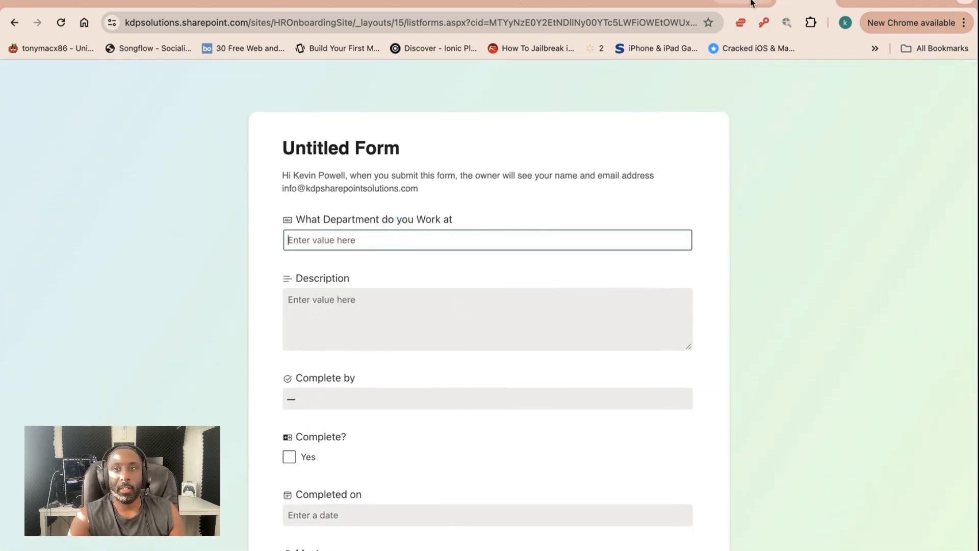
{"action": "left_click", "coordinate": [829, 5]}
View the form's sending options and close the form editor.
{"action": "left_click", "coordinate": [797, 150]}
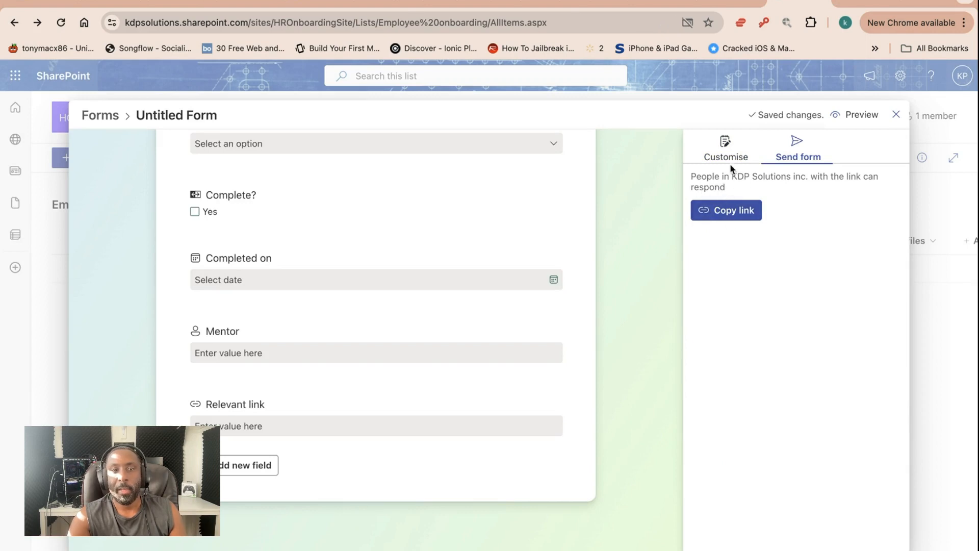
{"action": "scroll", "coordinate": [289, 316], "scroll_direction": "up", "scroll_amount": 7}
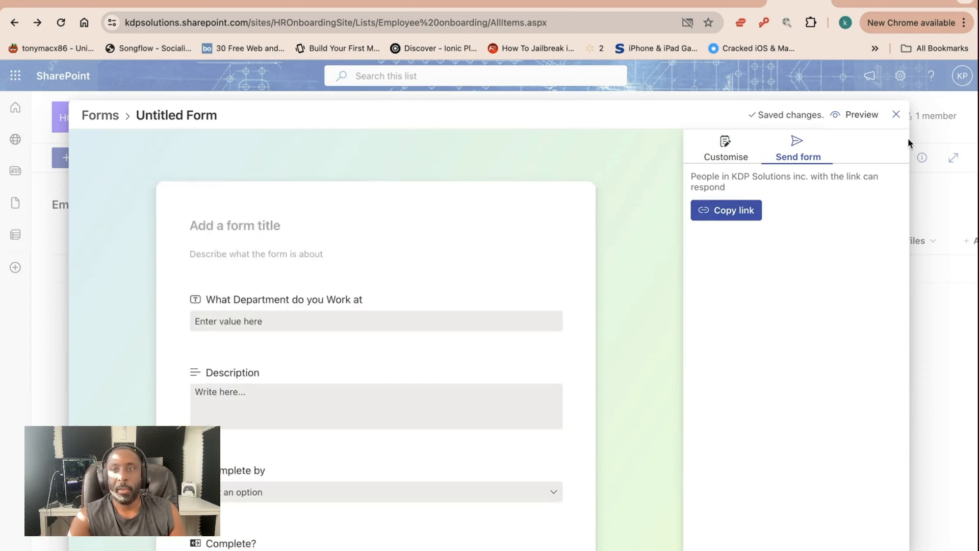
{"action": "left_click", "coordinate": [898, 118]}
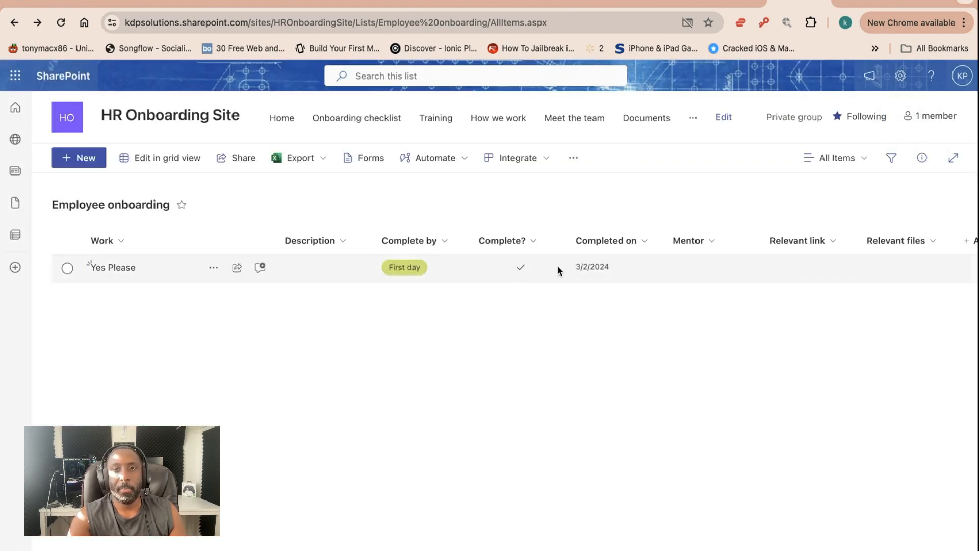
Open the new item form for the Employee onboarding list and look through its fields.
{"action": "left_click", "coordinate": [67, 162]}
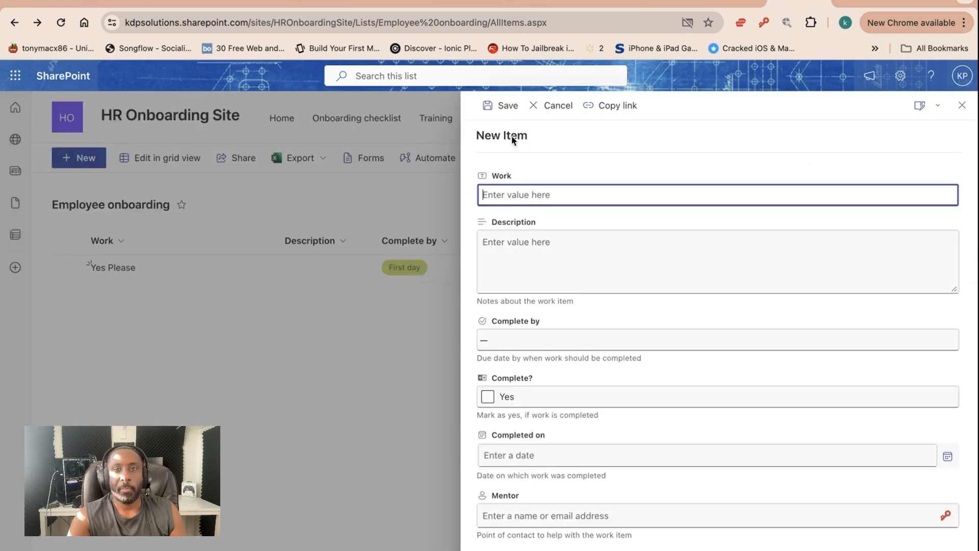
{"action": "scroll", "coordinate": [684, 247], "scroll_direction": "down", "scroll_amount": 3}
{"action": "scroll", "coordinate": [684, 248], "scroll_direction": "up", "scroll_amount": 2}
{"action": "scroll", "coordinate": [686, 248], "scroll_direction": "down", "scroll_amount": 2}
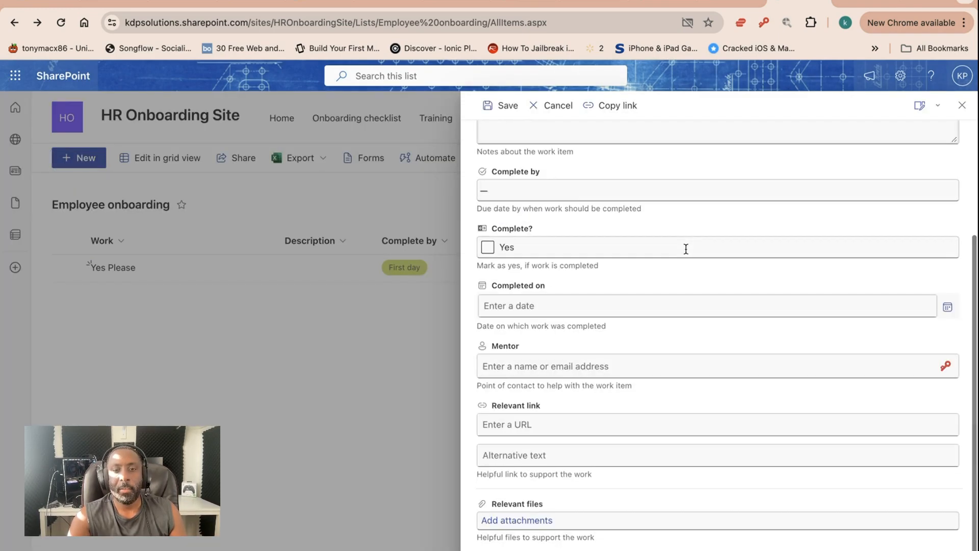
Examine the new item form's layout formatting and column settings, and close the item form without saving.
{"action": "left_click", "coordinate": [936, 105]}
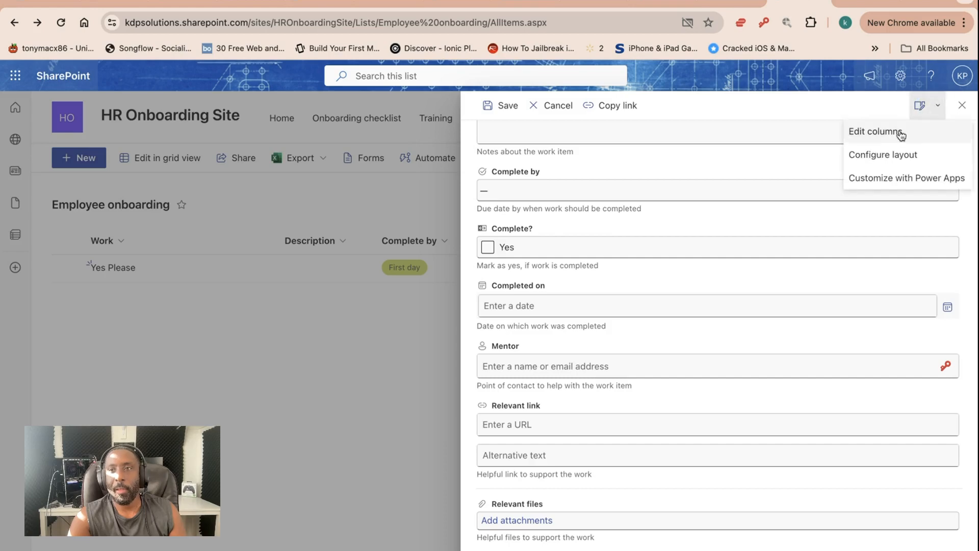
{"action": "left_click", "coordinate": [893, 154]}
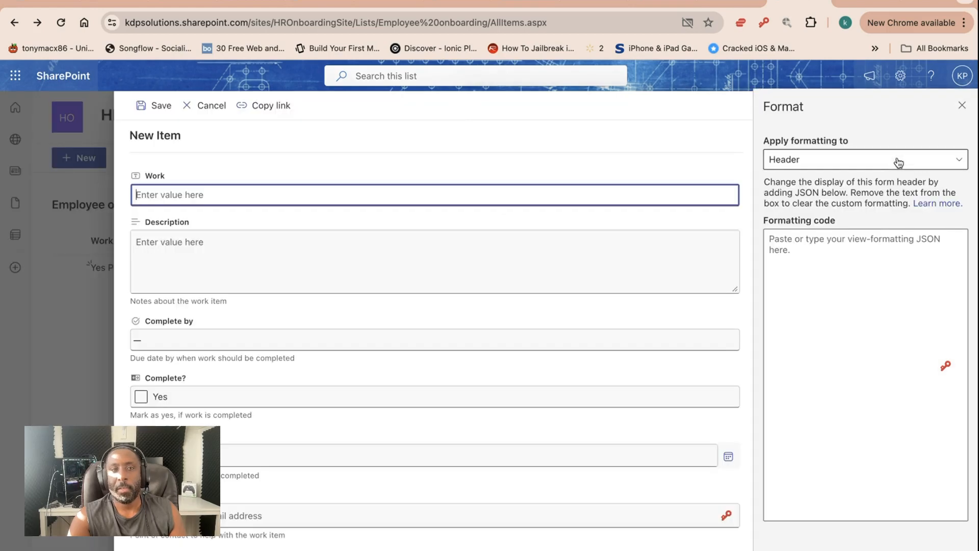
{"action": "left_click", "coordinate": [962, 106]}
{"action": "left_click", "coordinate": [937, 105]}
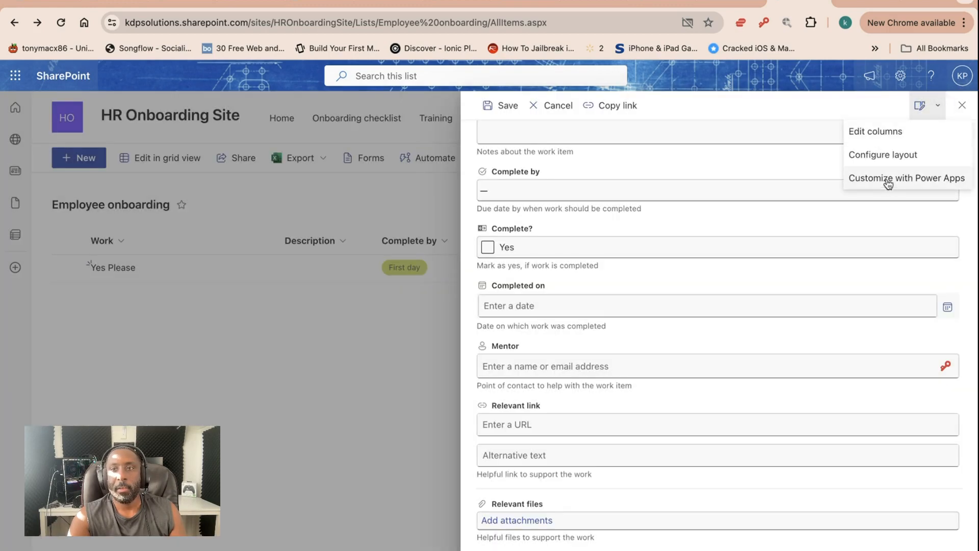
{"action": "left_click", "coordinate": [872, 133]}
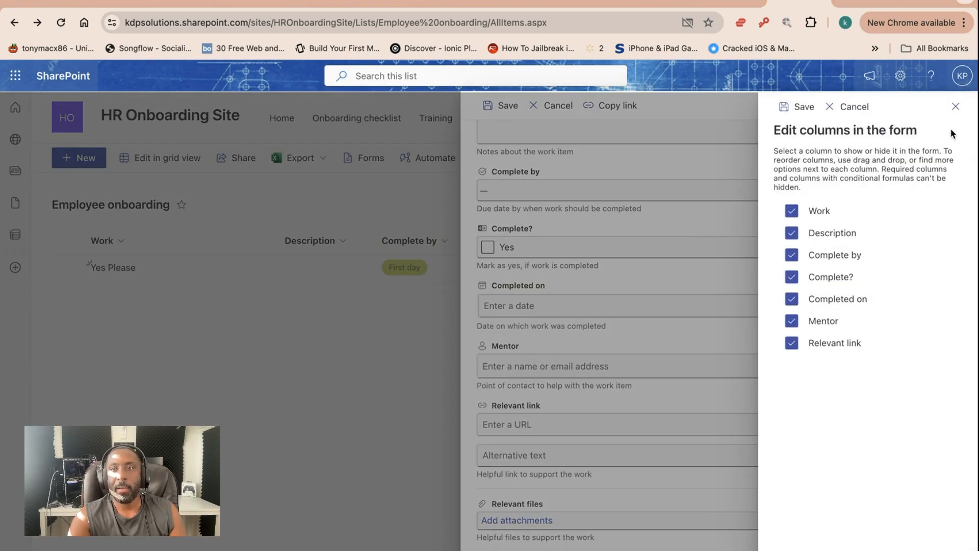
{"action": "left_click", "coordinate": [955, 107]}
{"action": "left_click", "coordinate": [961, 107]}
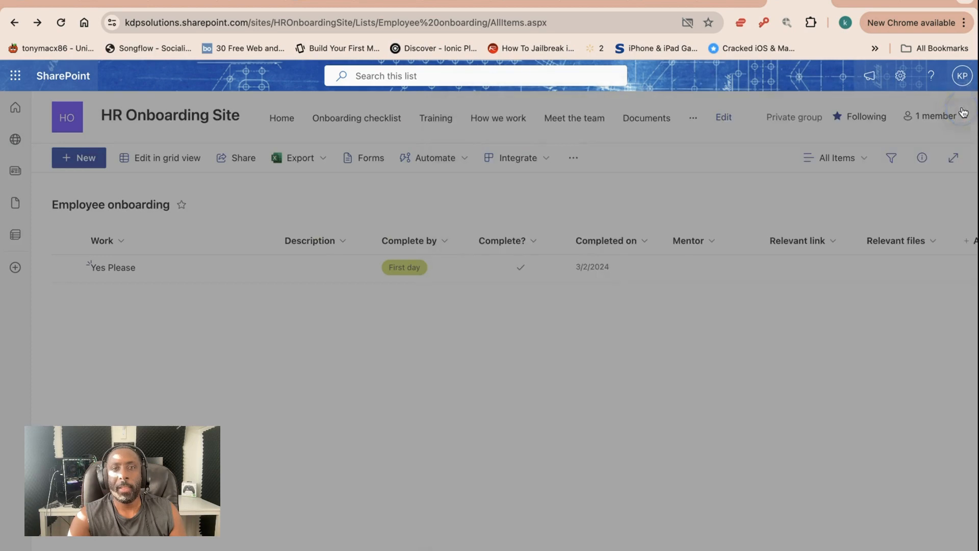
Look at the management options of the list's Untitled Form, open it in the editor and close it again.
{"action": "left_click", "coordinate": [353, 158]}
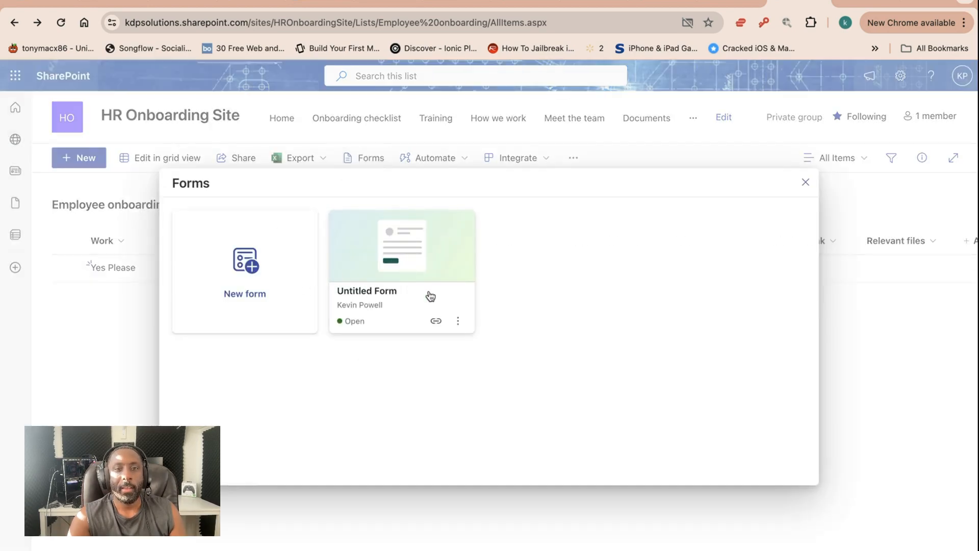
{"action": "left_click", "coordinate": [457, 321]}
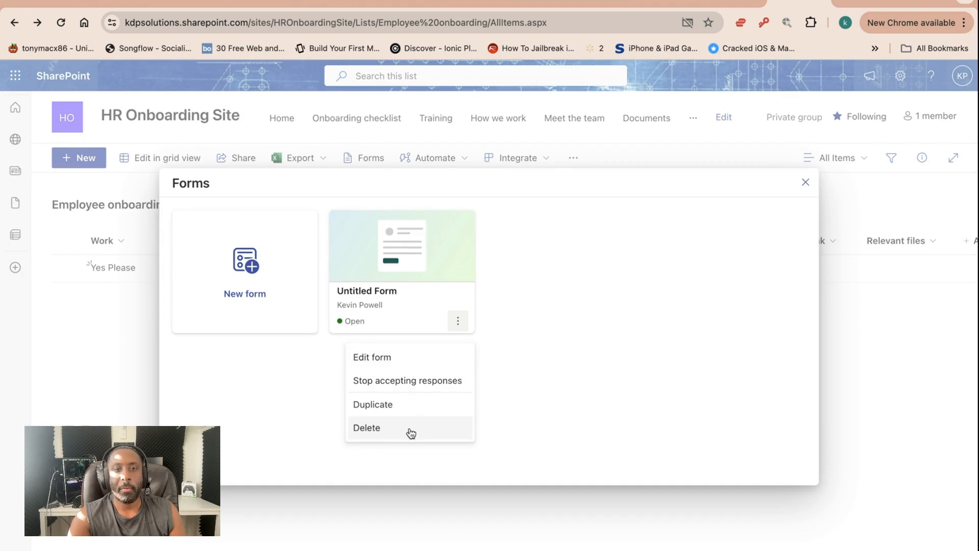
{"action": "left_click", "coordinate": [393, 286]}
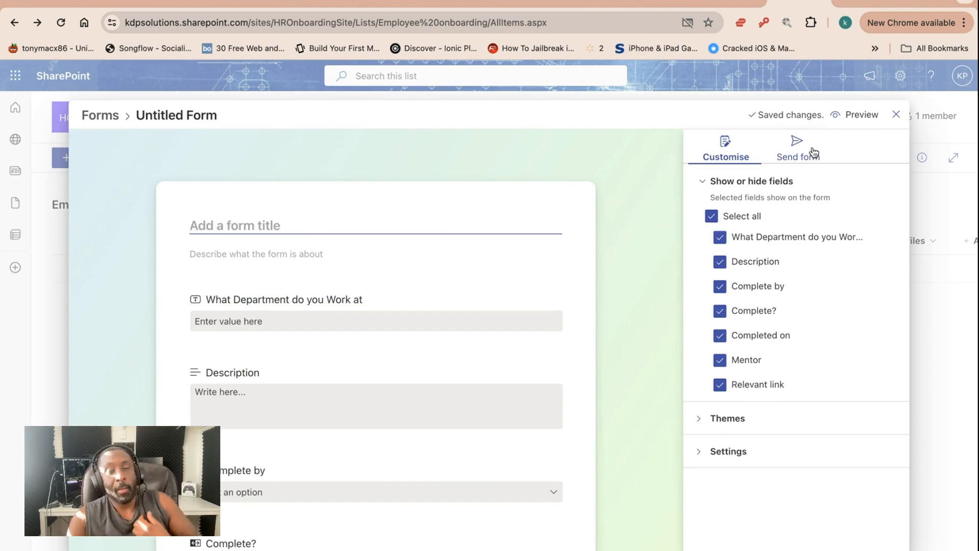
{"action": "left_click", "coordinate": [896, 114]}
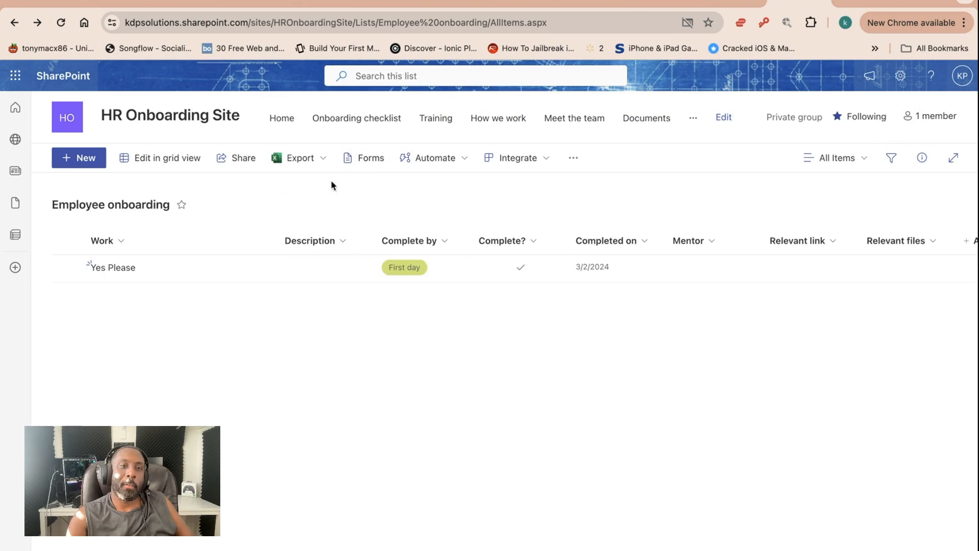
Open a blank new list item, review its fields and close it without saving.
{"action": "left_click", "coordinate": [77, 159]}
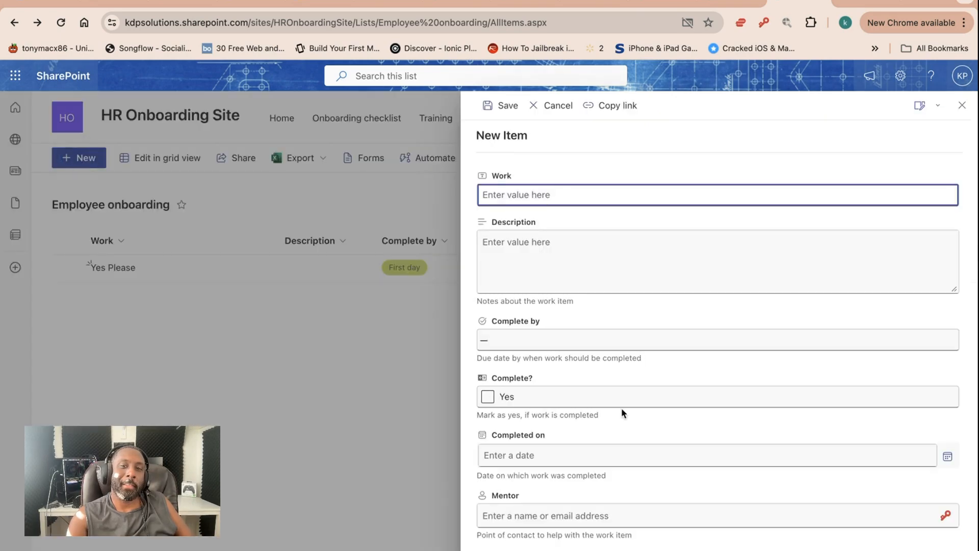
{"action": "scroll", "coordinate": [622, 408], "scroll_direction": "down", "scroll_amount": 5}
{"action": "scroll", "coordinate": [621, 408], "scroll_direction": "up", "scroll_amount": 5}
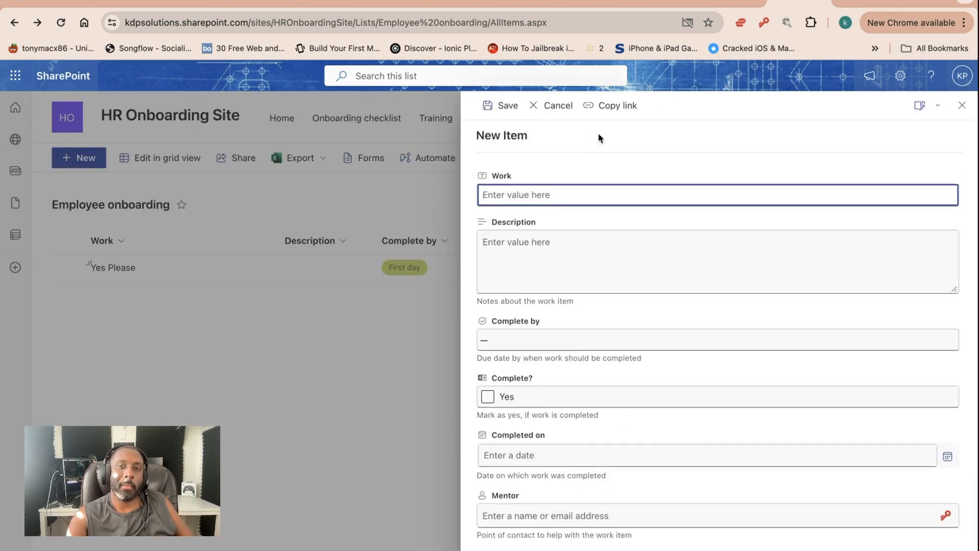
{"action": "left_click", "coordinate": [962, 105]}
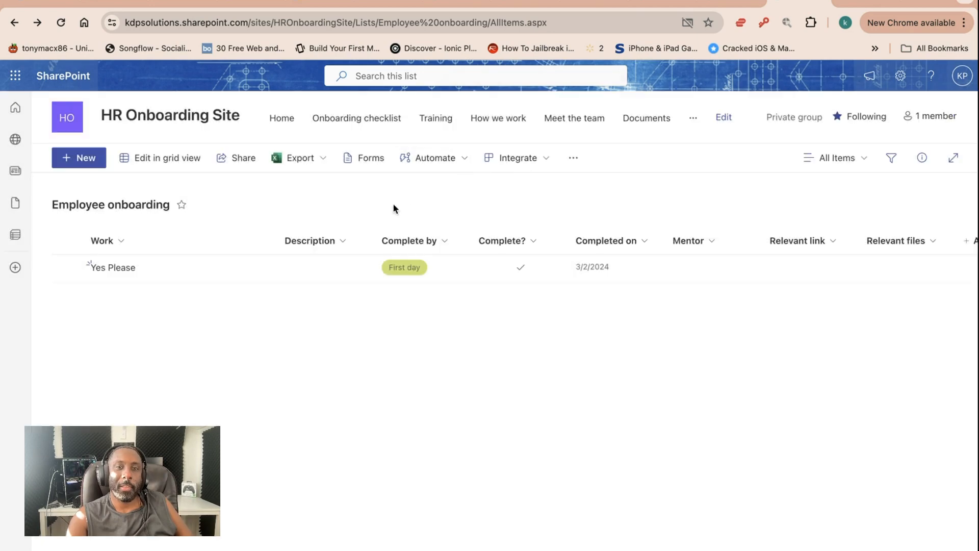
Create another form for the list and apply the peach-to-pink gradient theme after trying the other themes.
{"action": "left_click", "coordinate": [375, 162]}
{"action": "scroll", "coordinate": [616, 350], "scroll_direction": "down", "scroll_amount": 6}
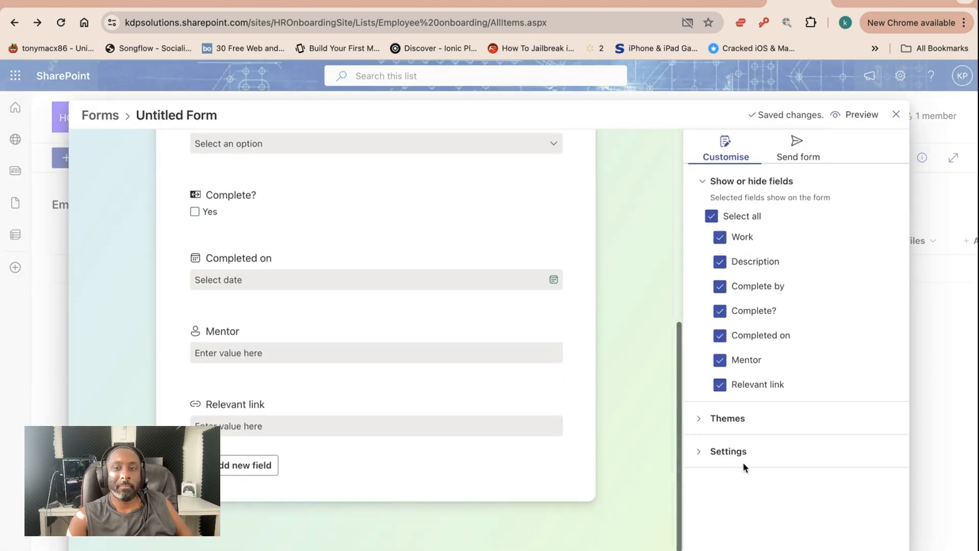
{"action": "left_click", "coordinate": [706, 421]}
{"action": "left_click", "coordinate": [763, 344]}
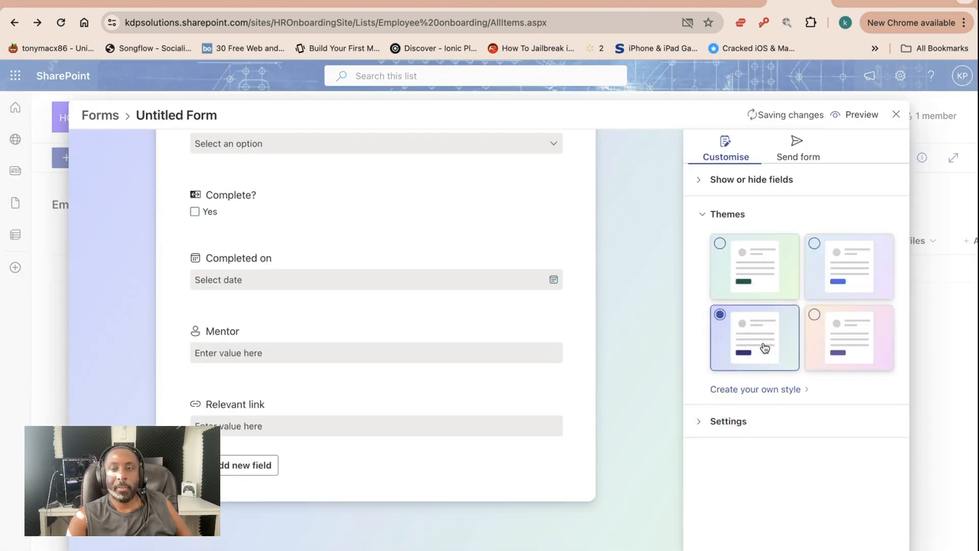
{"action": "left_click", "coordinate": [853, 289]}
{"action": "left_click", "coordinate": [849, 333]}
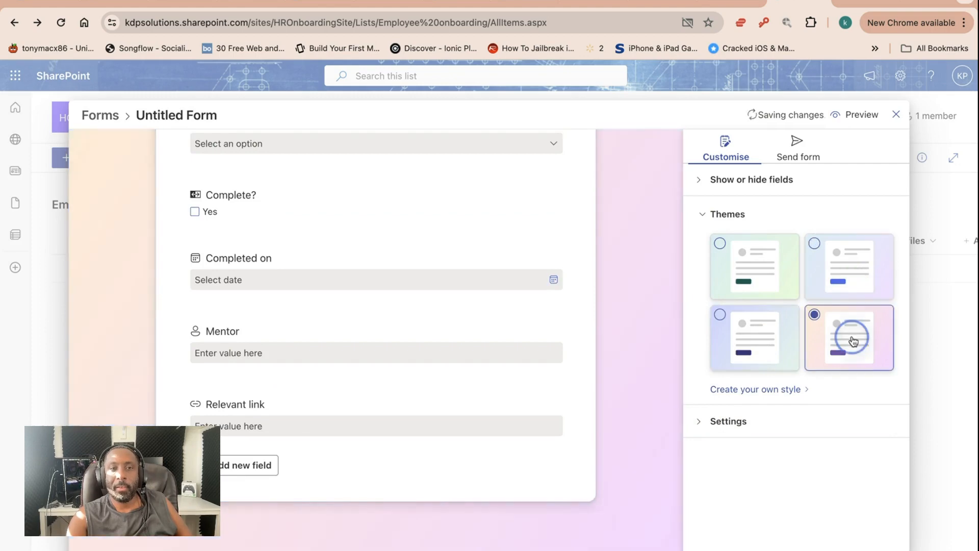
Review the new form's response settings, field visibility choices and sending options.
{"action": "left_click", "coordinate": [706, 424]}
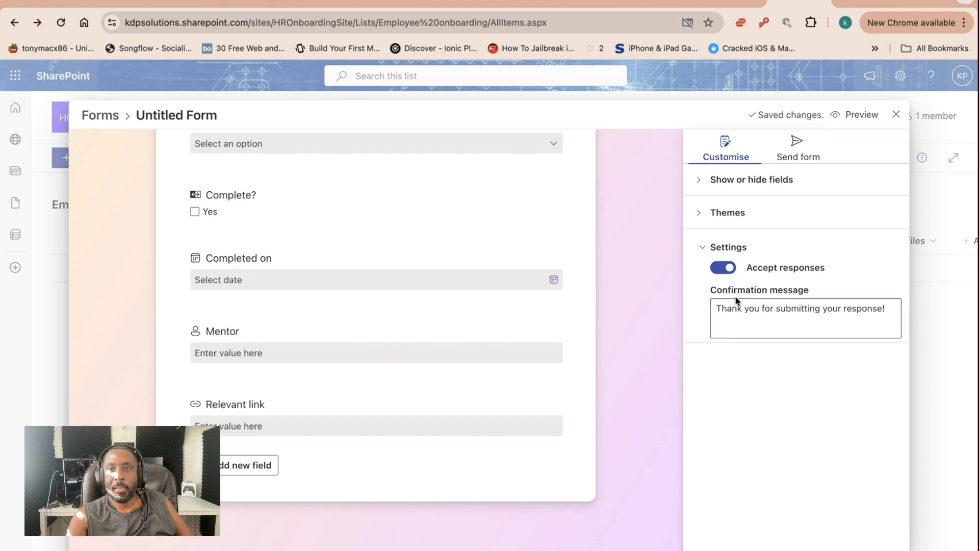
{"action": "left_click", "coordinate": [702, 185]}
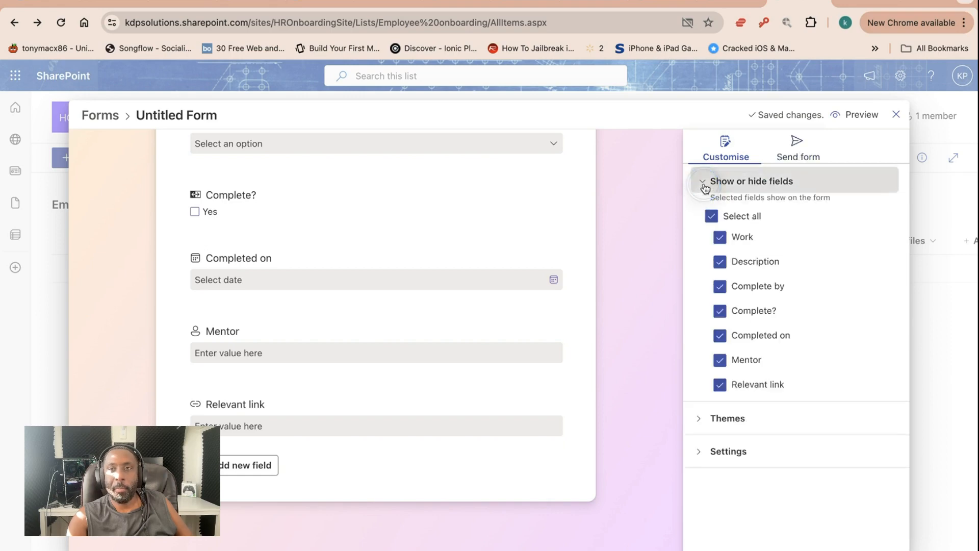
{"action": "left_click", "coordinate": [794, 155]}
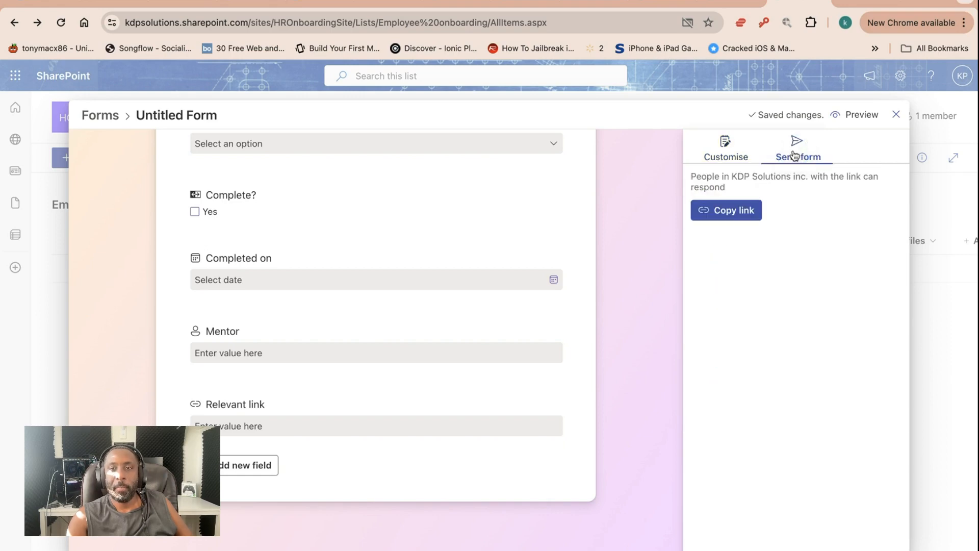
Preview the newly themed form, return to the editor and close it.
{"action": "left_click", "coordinate": [859, 118]}
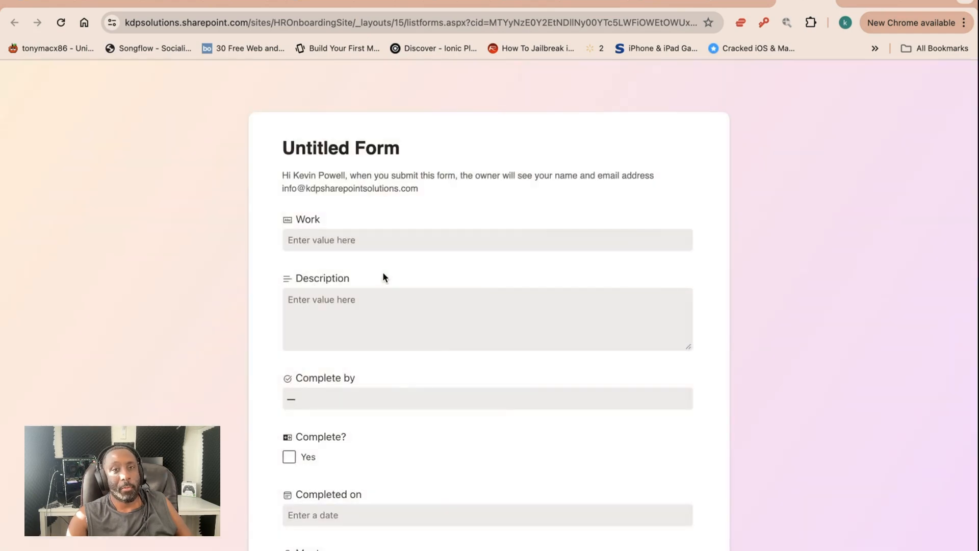
{"action": "left_click", "coordinate": [342, 242]}
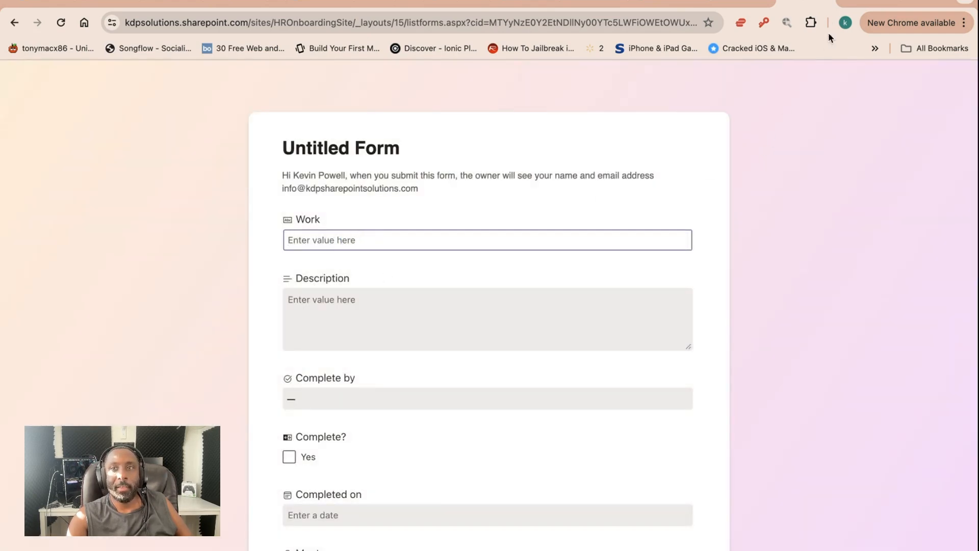
{"action": "left_click", "coordinate": [827, 2]}
{"action": "left_click", "coordinate": [897, 110]}
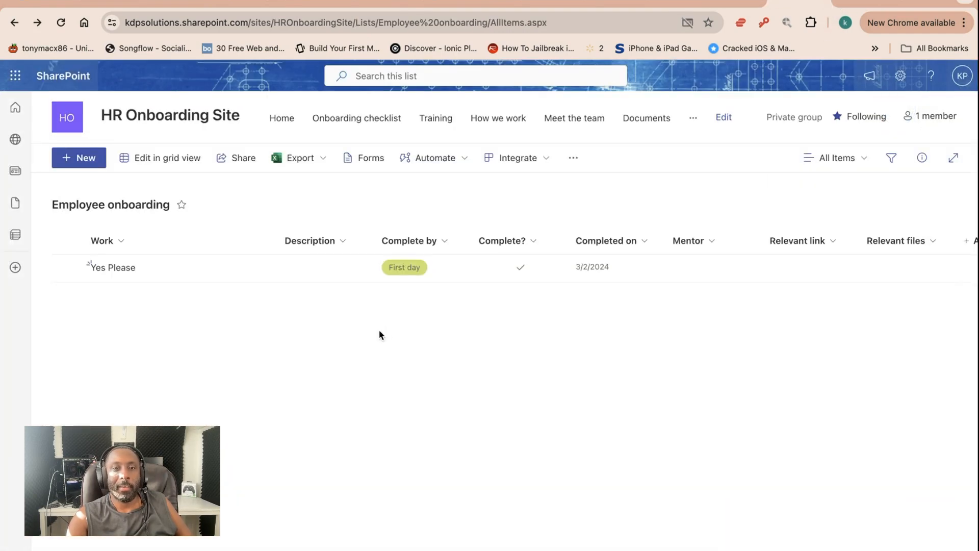
Open each of the two saved forms for the Employee onboarding list, review their fields and themes, and close them.
{"action": "left_click", "coordinate": [353, 264]}
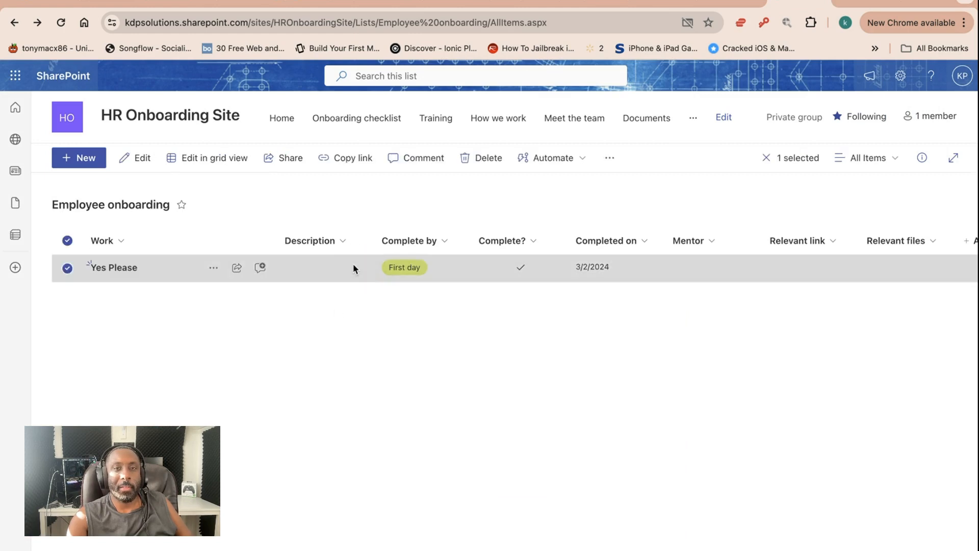
{"action": "left_click", "coordinate": [299, 360]}
{"action": "left_click", "coordinate": [371, 168]}
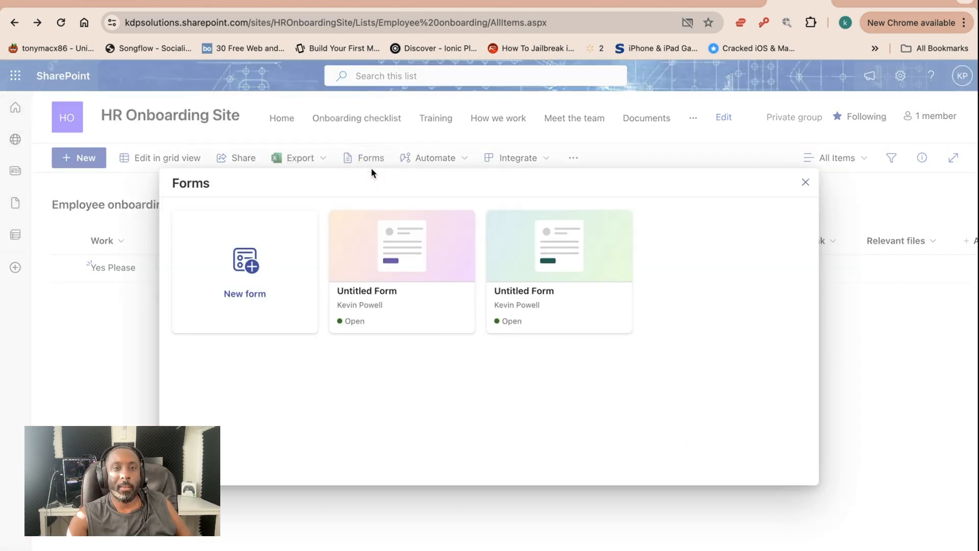
{"action": "left_click", "coordinate": [413, 252]}
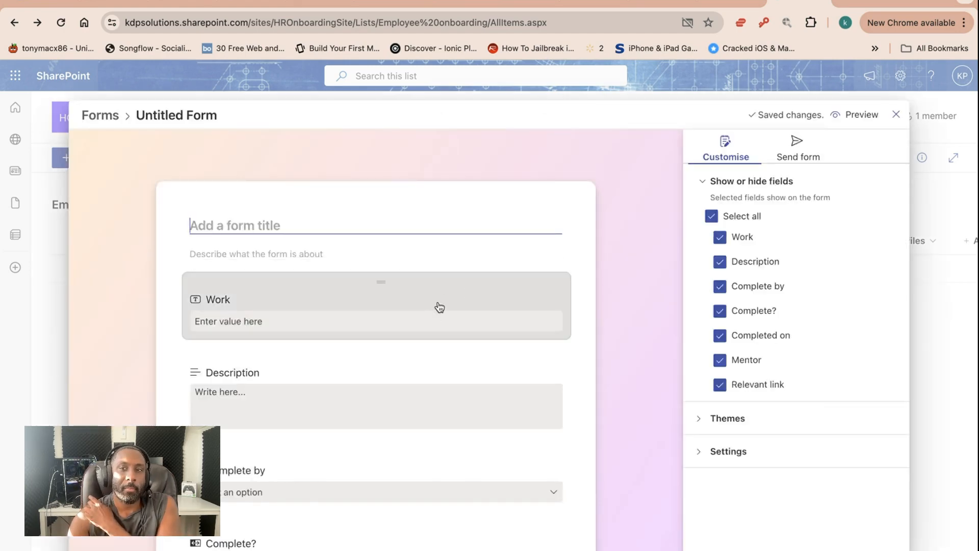
{"action": "left_click", "coordinate": [895, 115]}
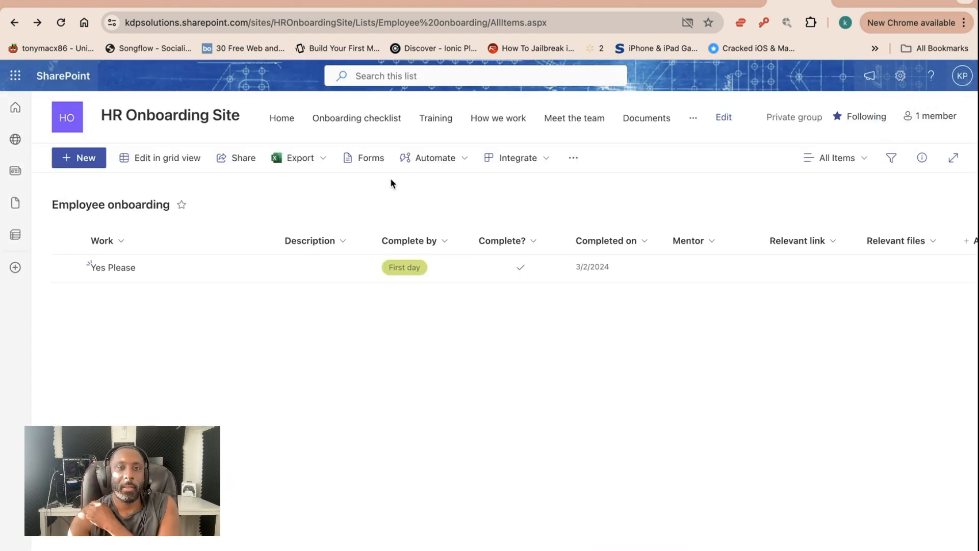
{"action": "left_click", "coordinate": [372, 162]}
{"action": "left_click", "coordinate": [544, 282]}
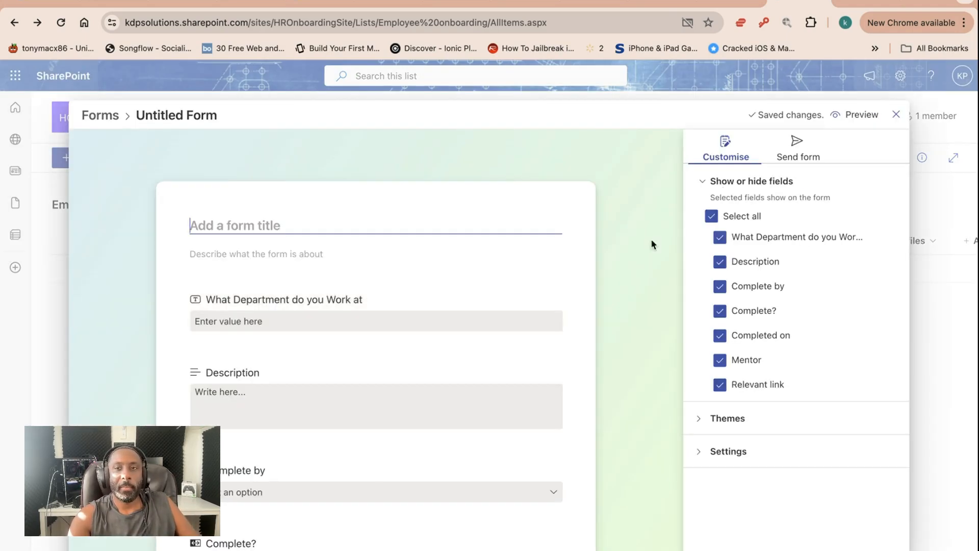
{"action": "left_click", "coordinate": [894, 114]}
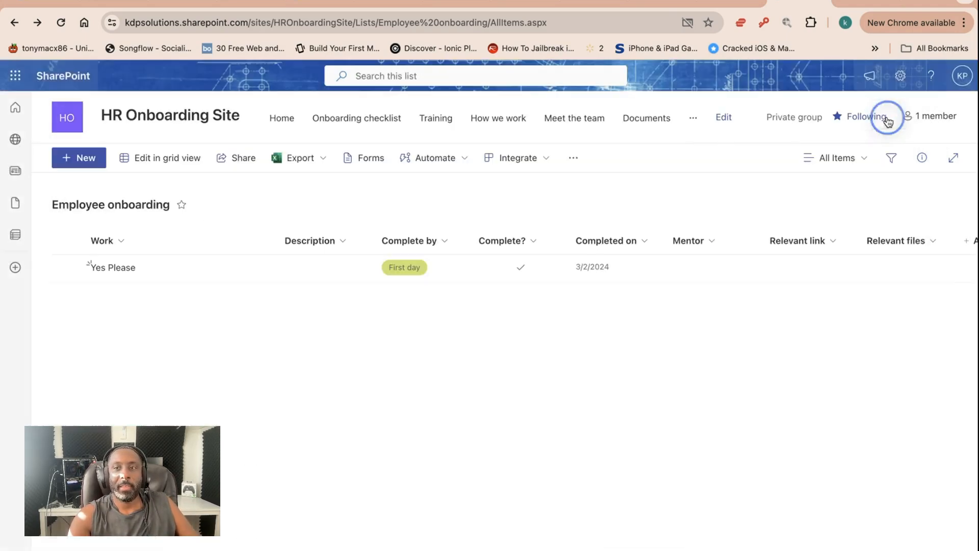
Delete the saved form with the peach-to-pink theme from the list's forms.
{"action": "left_click", "coordinate": [378, 166]}
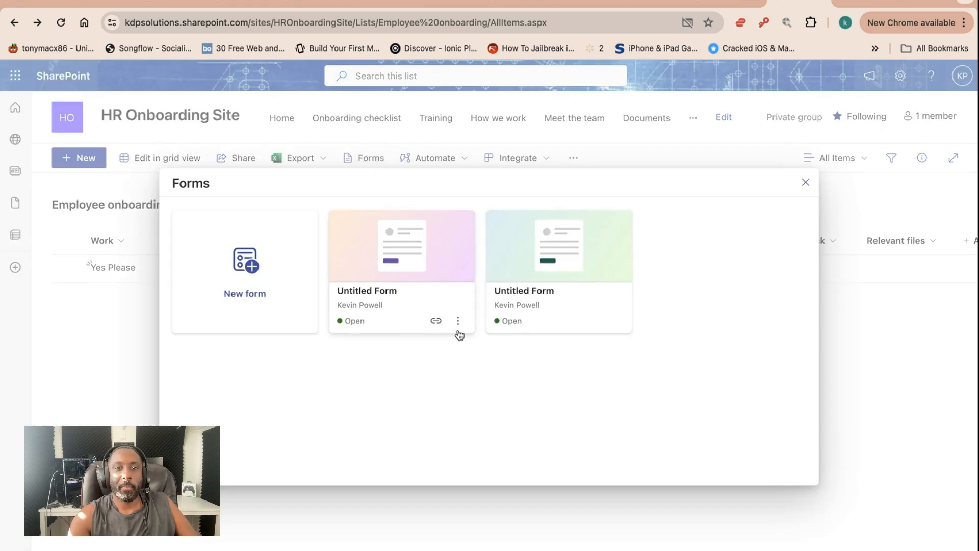
{"action": "left_click", "coordinate": [458, 321]}
{"action": "left_click", "coordinate": [391, 426]}
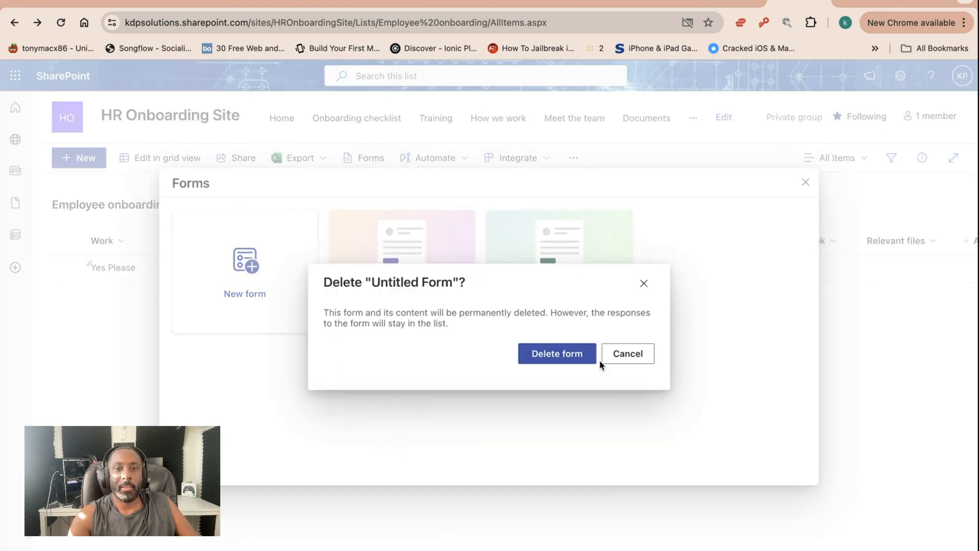
{"action": "left_click", "coordinate": [569, 352]}
Open the remaining blue-to-green form in preview and enter HR as the department.
{"action": "left_click", "coordinate": [409, 264]}
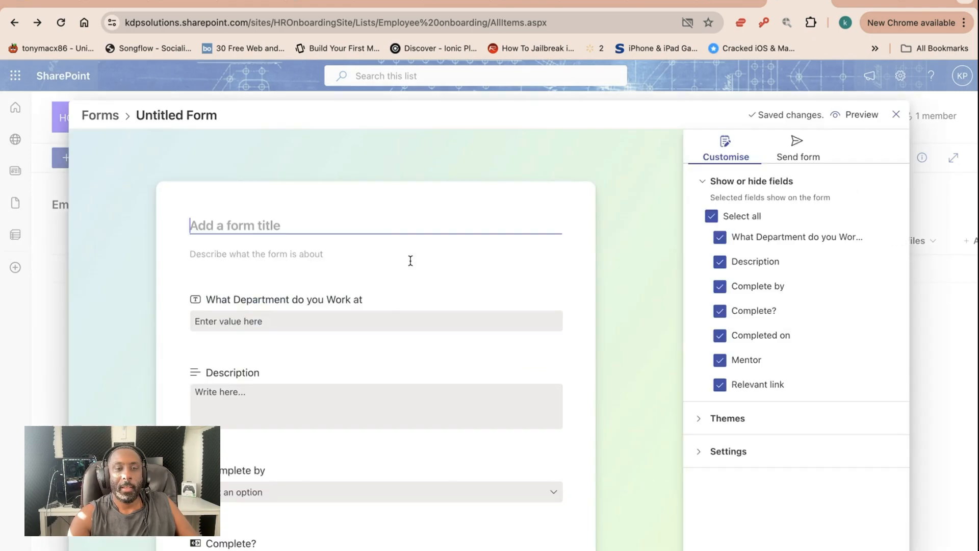
{"action": "left_click", "coordinate": [869, 120]}
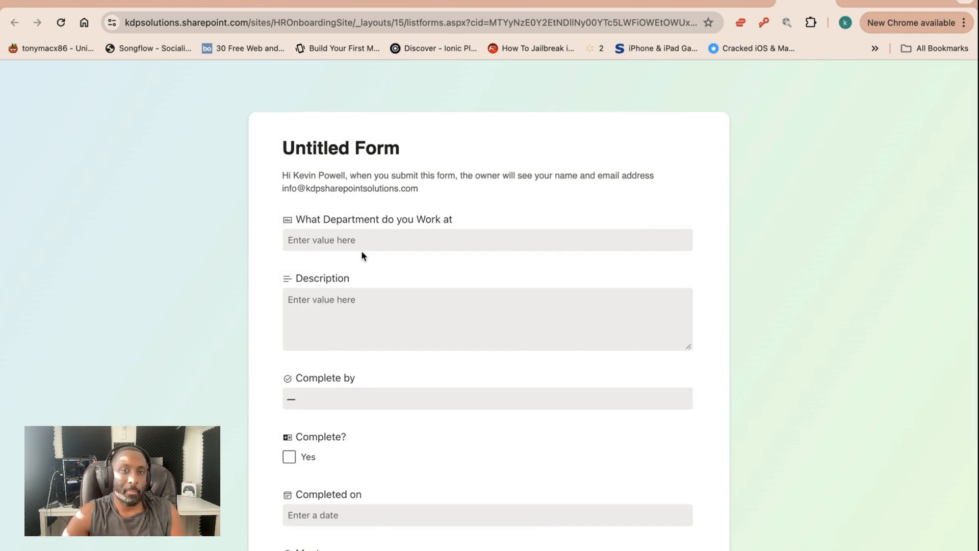
{"action": "left_click", "coordinate": [362, 249]}
{"action": "type", "text": "Hr"}
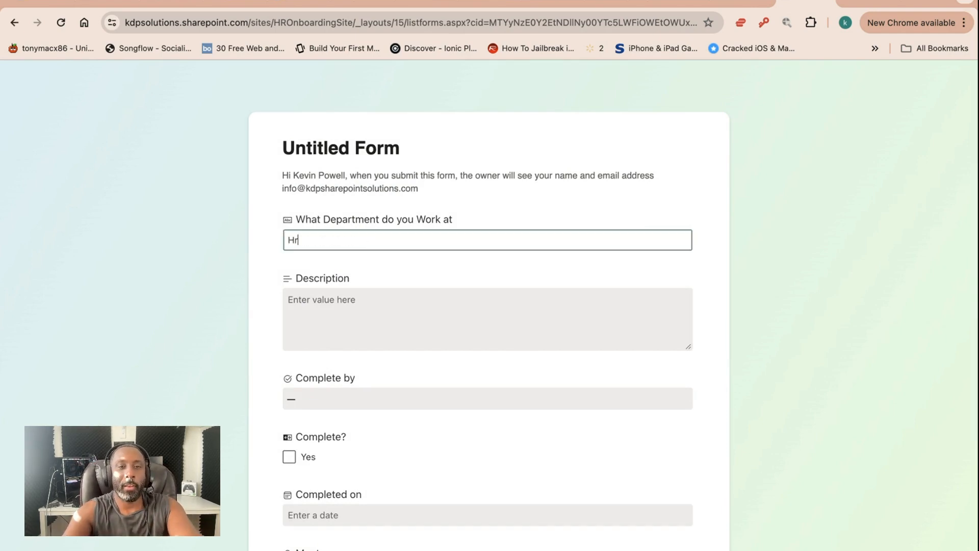
Set Complete by to After 30 days, mark Complete as Yes, set Completed on to 5/24/2024 and submit the form.
{"action": "scroll", "coordinate": [375, 367], "scroll_direction": "down", "scroll_amount": 5}
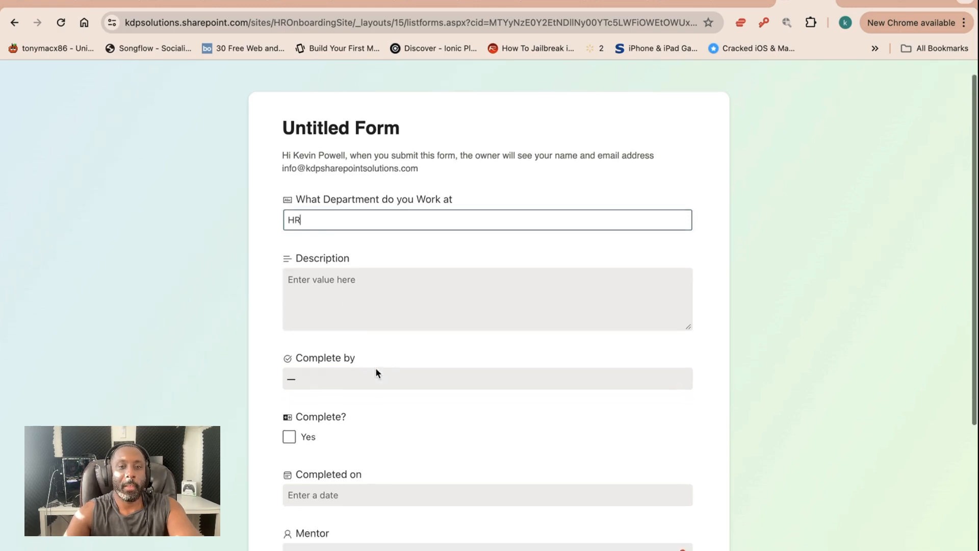
{"action": "left_click", "coordinate": [371, 284]}
{"action": "left_click", "coordinate": [339, 381]}
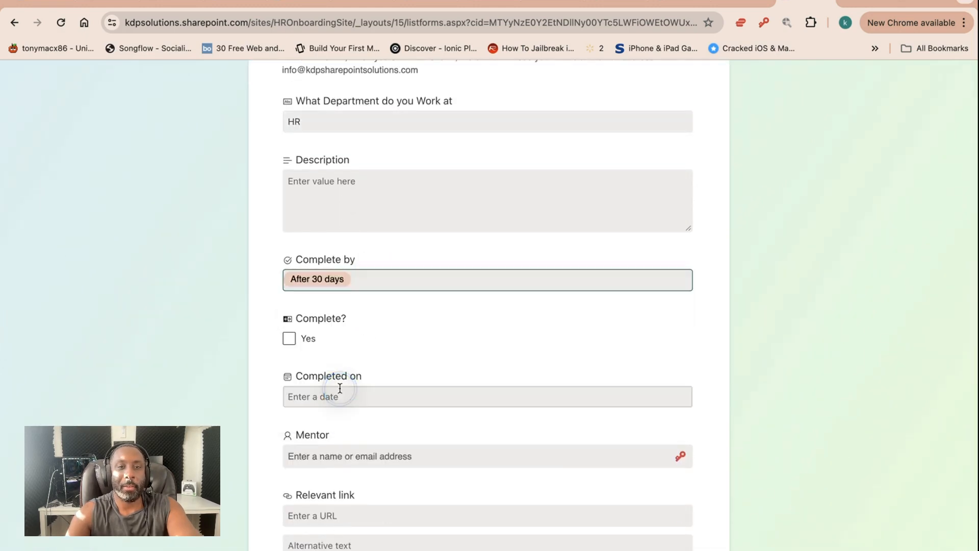
{"action": "left_click", "coordinate": [291, 341]}
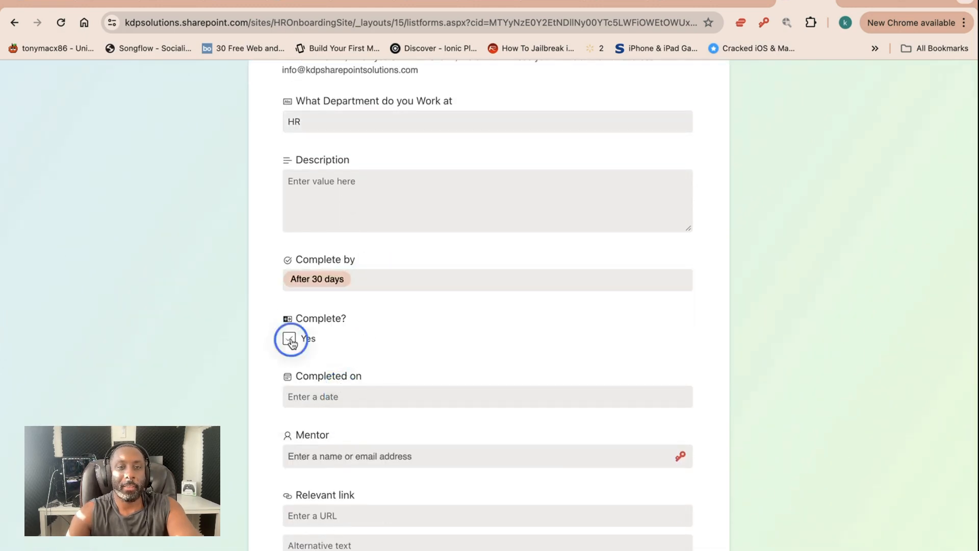
{"action": "left_click", "coordinate": [366, 402]}
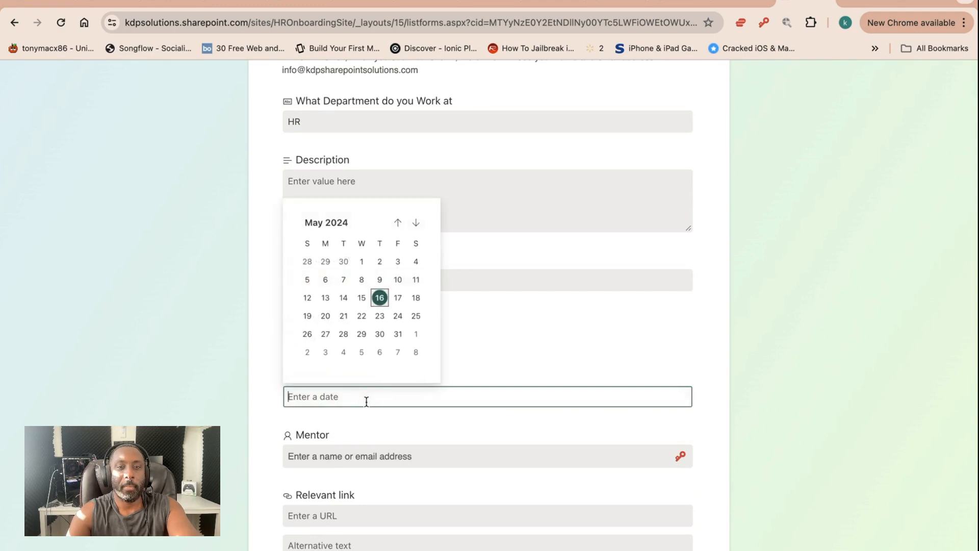
{"action": "left_click", "coordinate": [398, 318]}
{"action": "scroll", "coordinate": [449, 360], "scroll_direction": "down", "scroll_amount": 3}
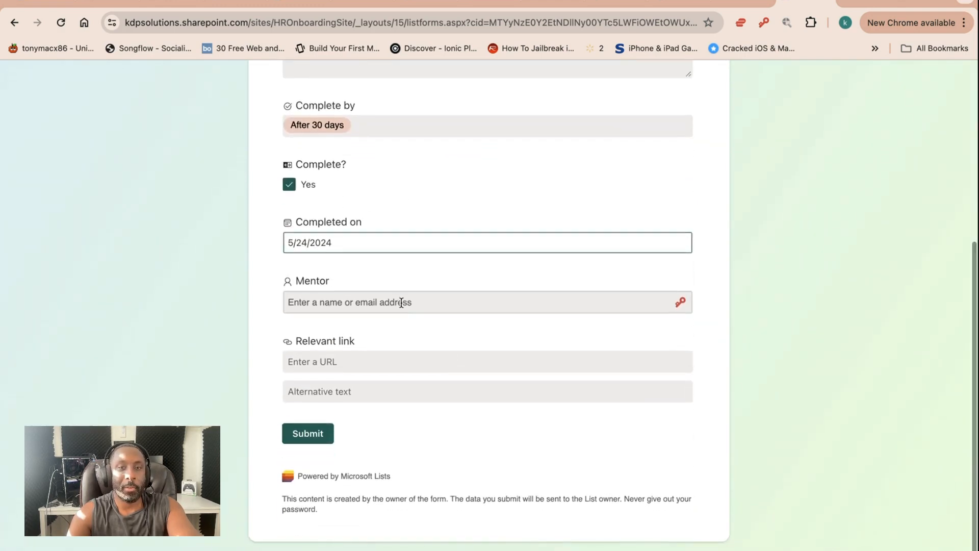
{"action": "left_click", "coordinate": [309, 436]}
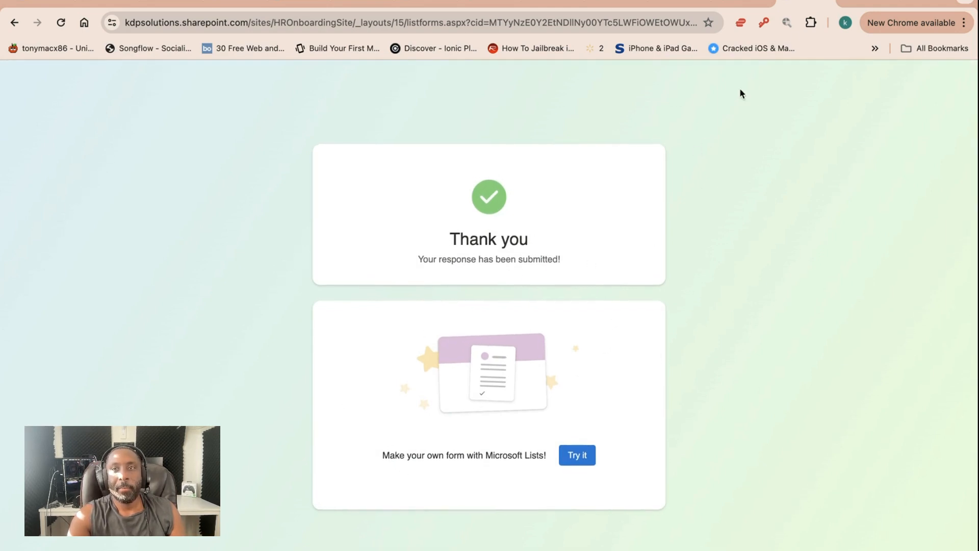
Return to the HR Onboarding Site's document library, open the Onboarding checklist and exit its grid view.
{"action": "left_click", "coordinate": [751, 3]}
{"action": "left_click", "coordinate": [769, 3]}
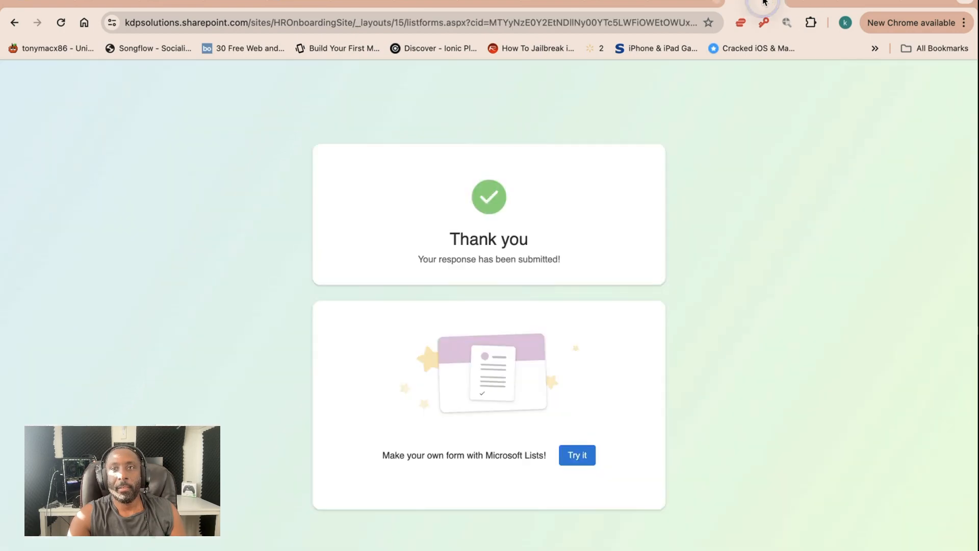
{"action": "left_click", "coordinate": [765, 2]}
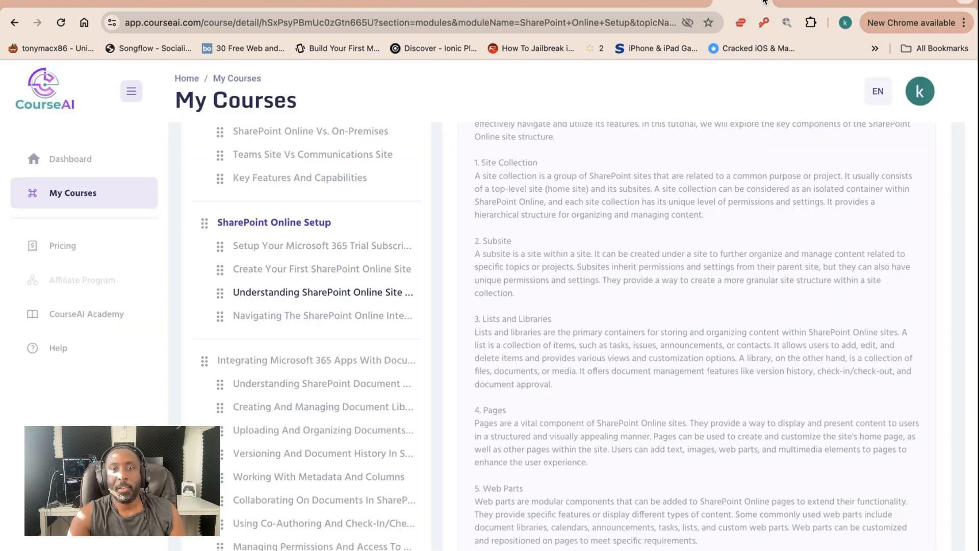
{"action": "left_click", "coordinate": [684, 2]}
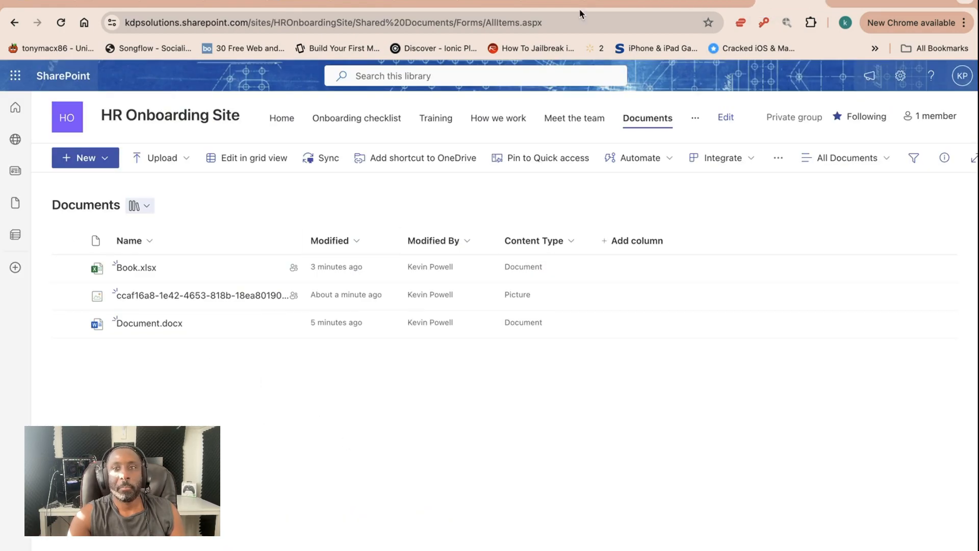
{"action": "left_click", "coordinate": [718, 2]}
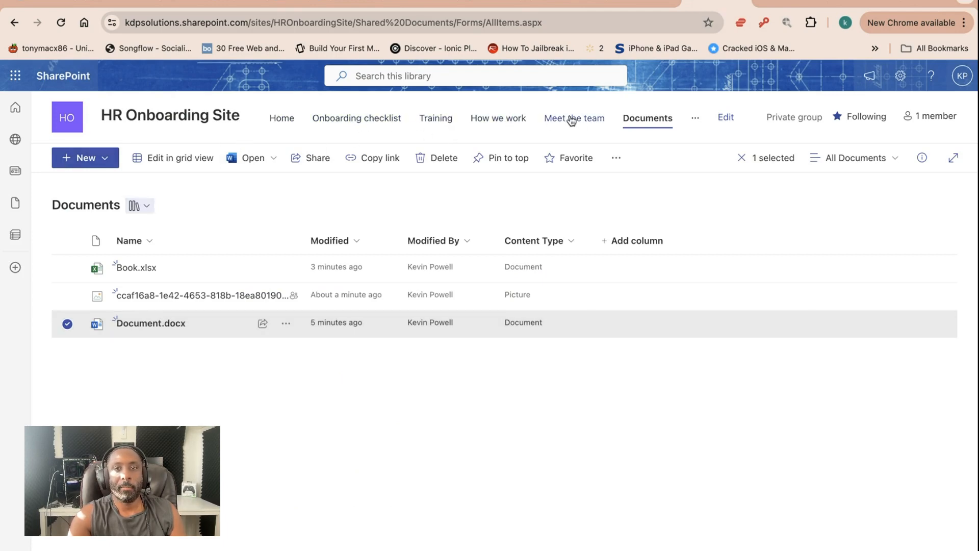
{"action": "left_click", "coordinate": [376, 122]}
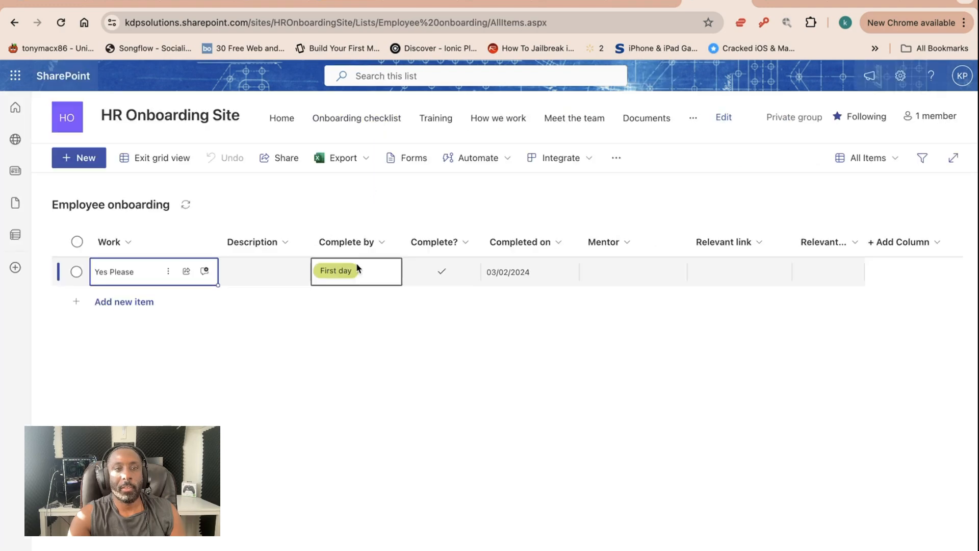
{"action": "left_click", "coordinate": [161, 159]}
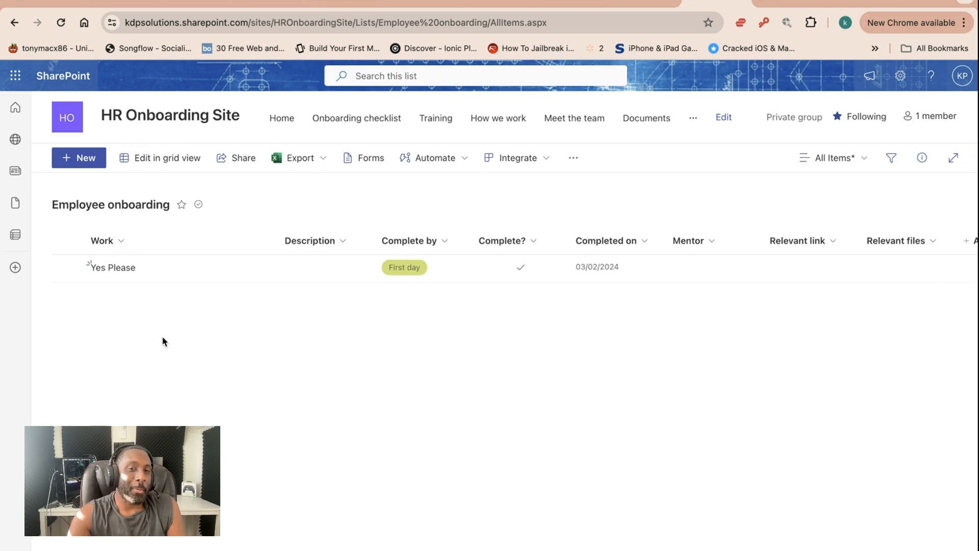
{"action": "left_click", "coordinate": [145, 315]}
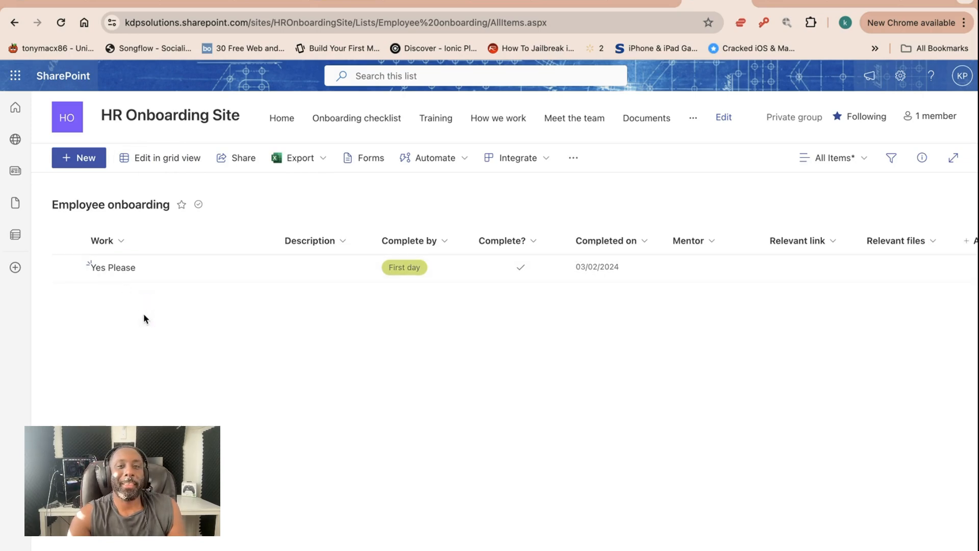
Switch to Microsoft Lists and open the Employee onboarding list belonging to the HR Onboarding Site.
{"action": "left_click", "coordinate": [16, 76]}
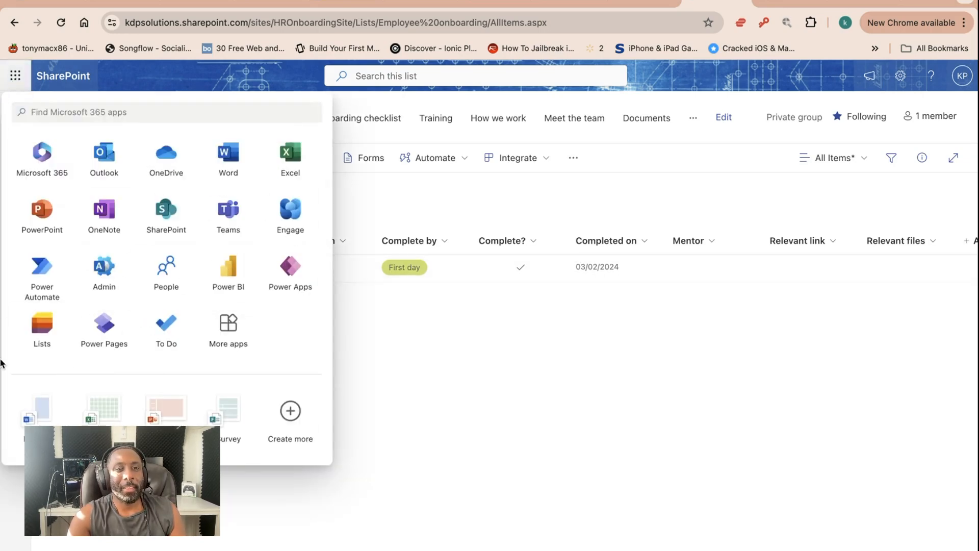
{"action": "left_click", "coordinate": [33, 326]}
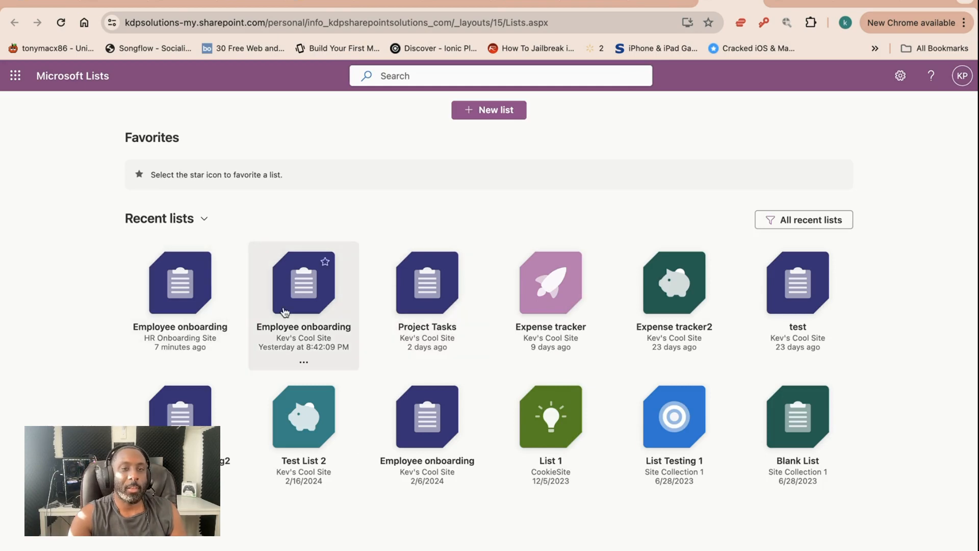
{"action": "left_click", "coordinate": [189, 282]}
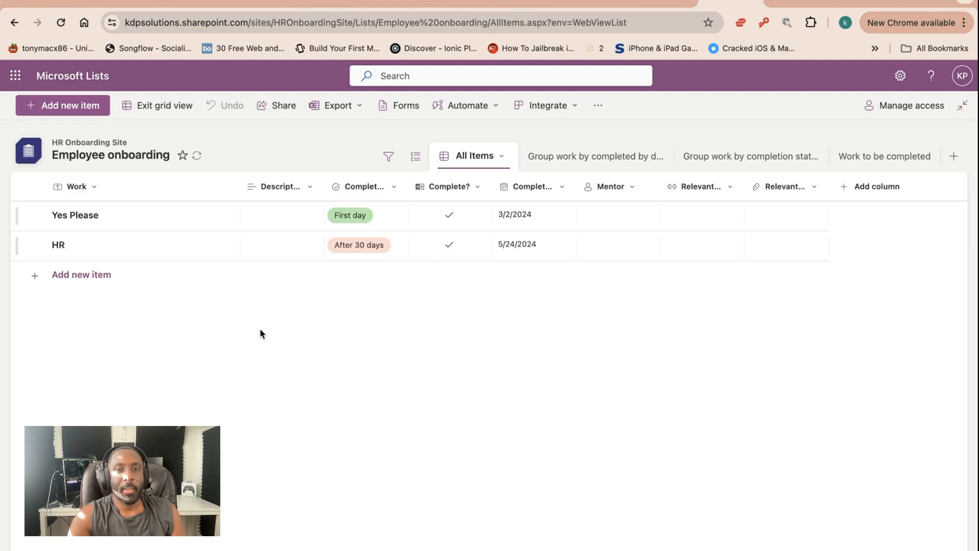
Examine the Employee onboarding rows in Microsoft Lists, checking for the response submitted through the form.
{"action": "left_click", "coordinate": [157, 245]}
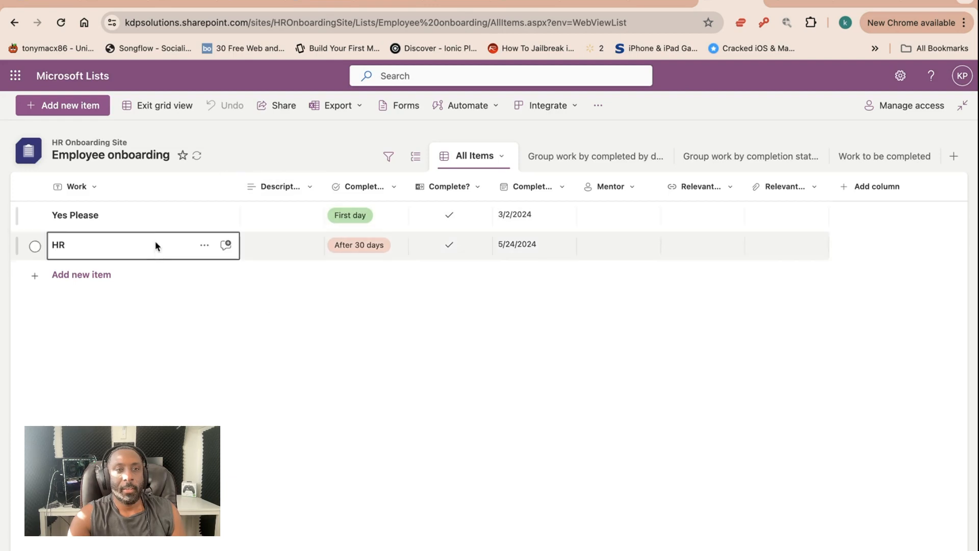
{"action": "left_click", "coordinate": [284, 249]}
{"action": "left_click", "coordinate": [311, 225]}
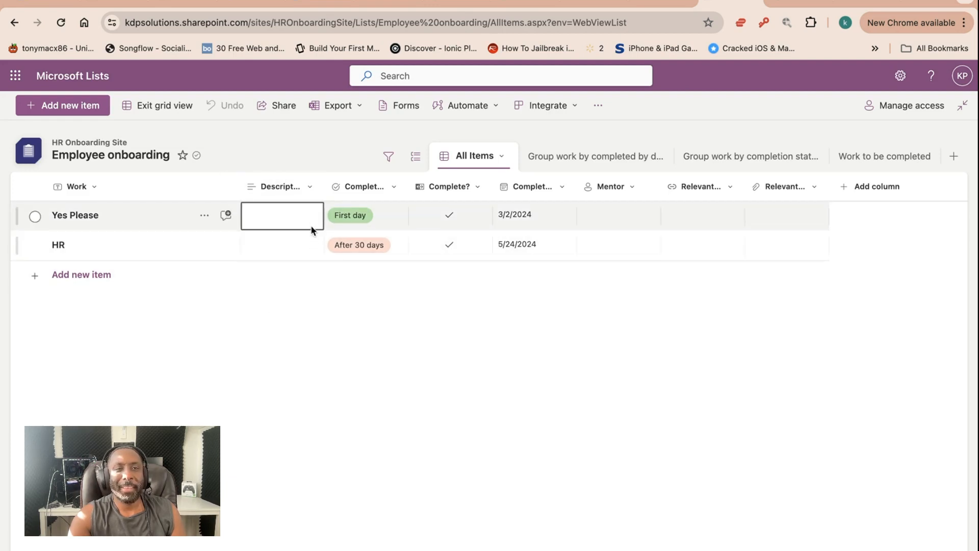
{"action": "left_click", "coordinate": [195, 253]}
{"action": "left_click", "coordinate": [220, 221]}
{"action": "left_click", "coordinate": [247, 271]}
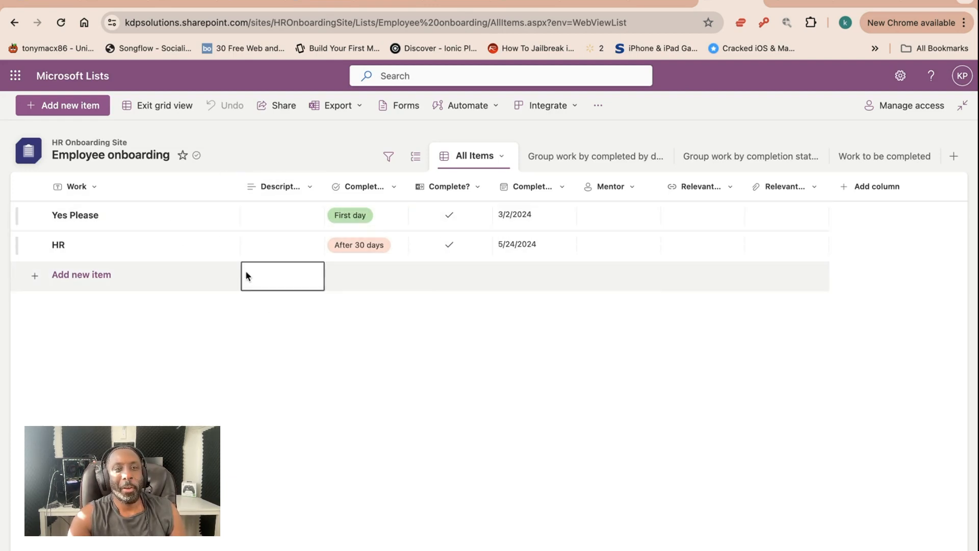
{"action": "left_click", "coordinate": [245, 239]}
{"action": "left_click", "coordinate": [230, 255]}
{"action": "left_click", "coordinate": [230, 219]}
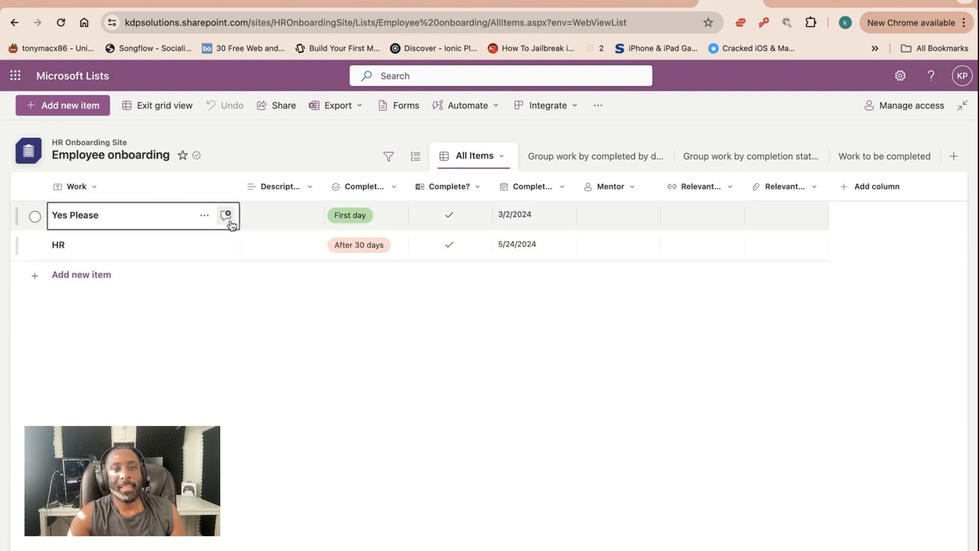
{"action": "left_click", "coordinate": [237, 289]}
{"action": "left_click", "coordinate": [224, 249]}
{"action": "left_click", "coordinate": [196, 221]}
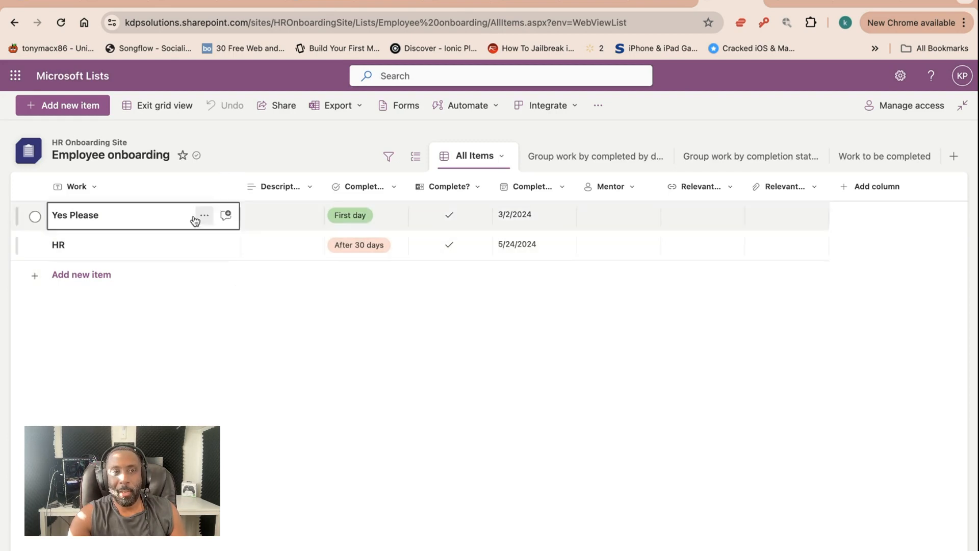
Go from Microsoft Lists to the HR Onboarding Site and show its Onboarding checklist outside grid view.
{"action": "left_click", "coordinate": [107, 146]}
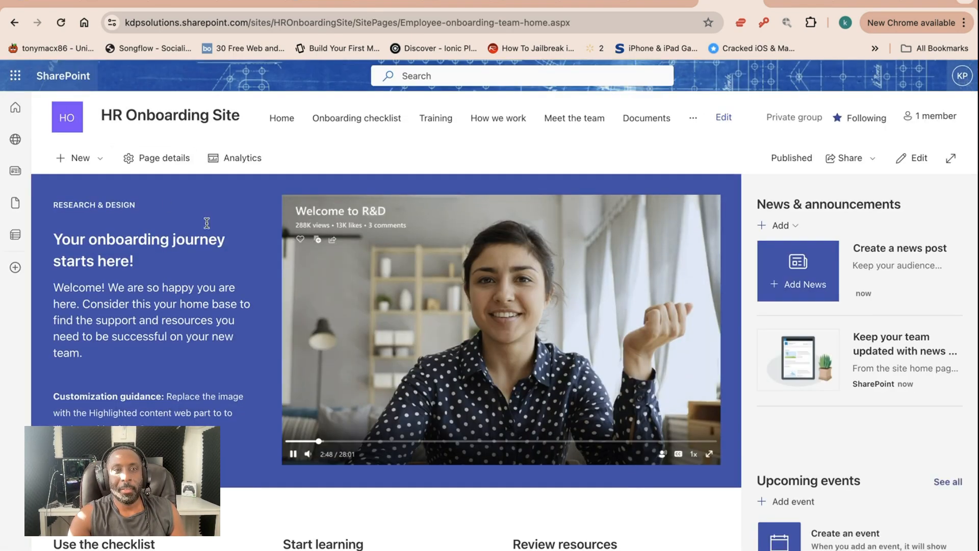
{"action": "left_click", "coordinate": [316, 125]}
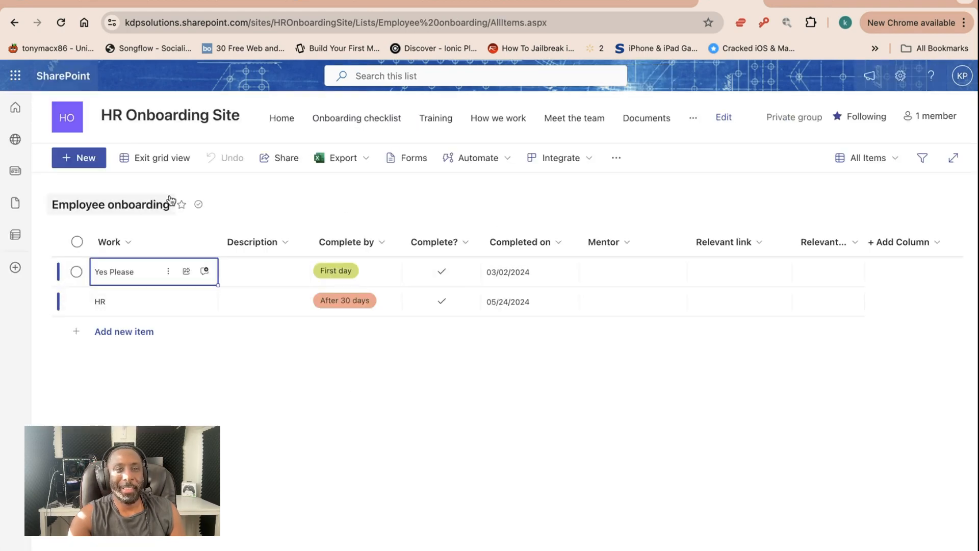
{"action": "left_click", "coordinate": [149, 162]}
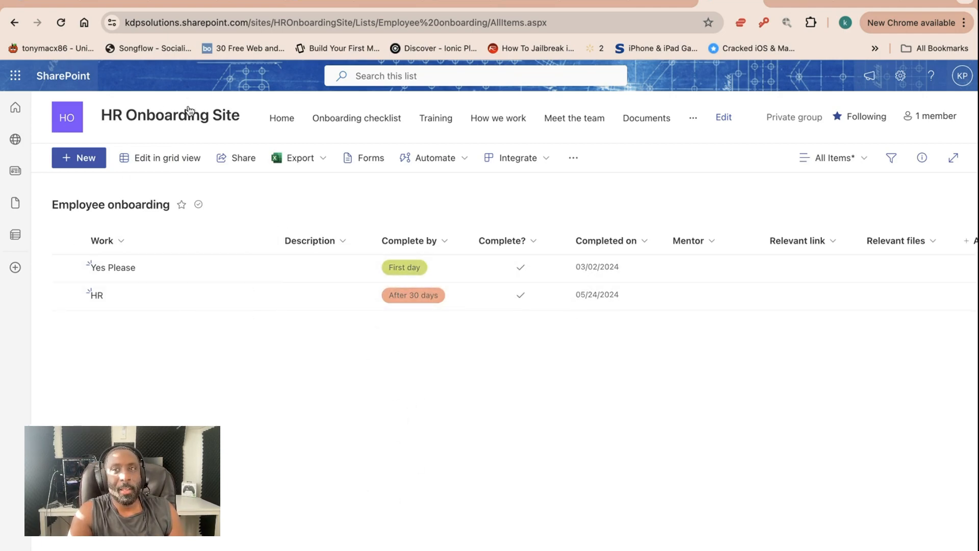
Open Microsoft Lists to view the recent lists and return to the HR Onboarding Site's Employee onboarding list in SharePoint.
{"action": "left_click", "coordinate": [15, 75]}
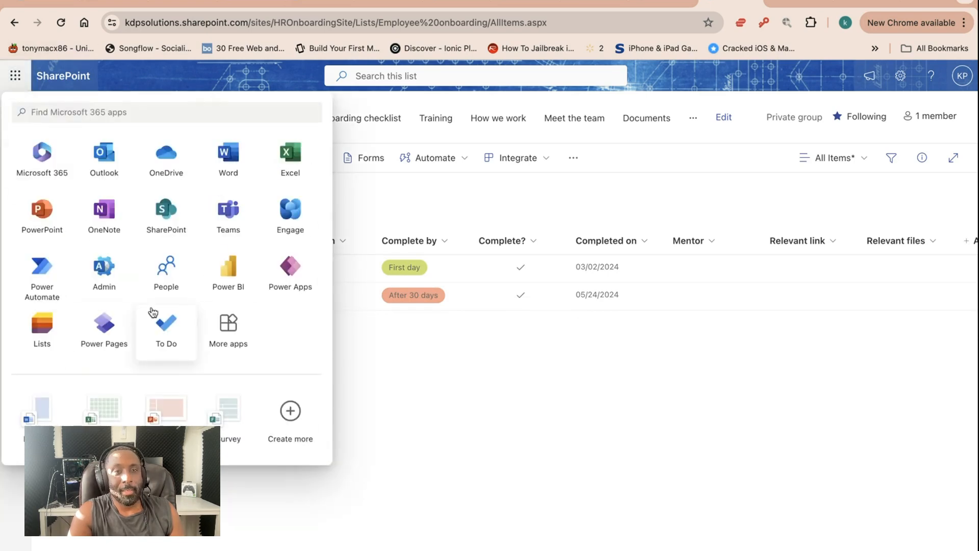
{"action": "left_click", "coordinate": [39, 329]}
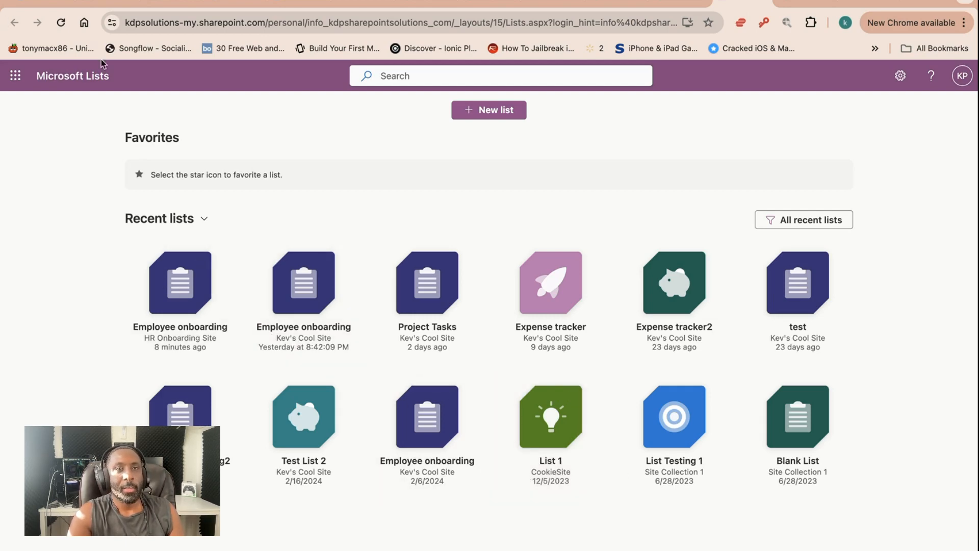
{"action": "left_click", "coordinate": [664, 2]}
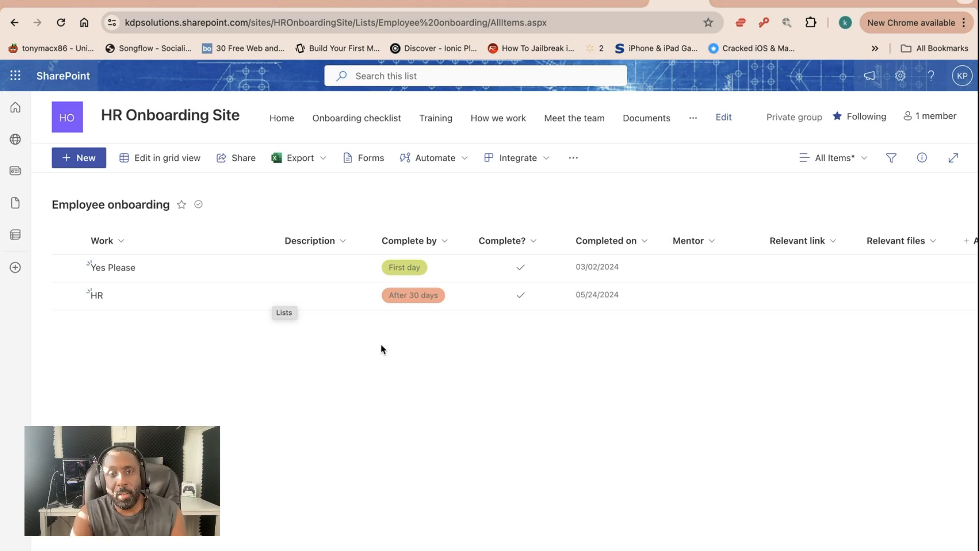
Examine the Employee onboarding list's integration options, including the Power BI choice for visualizing the list.
{"action": "left_click", "coordinate": [544, 160]}
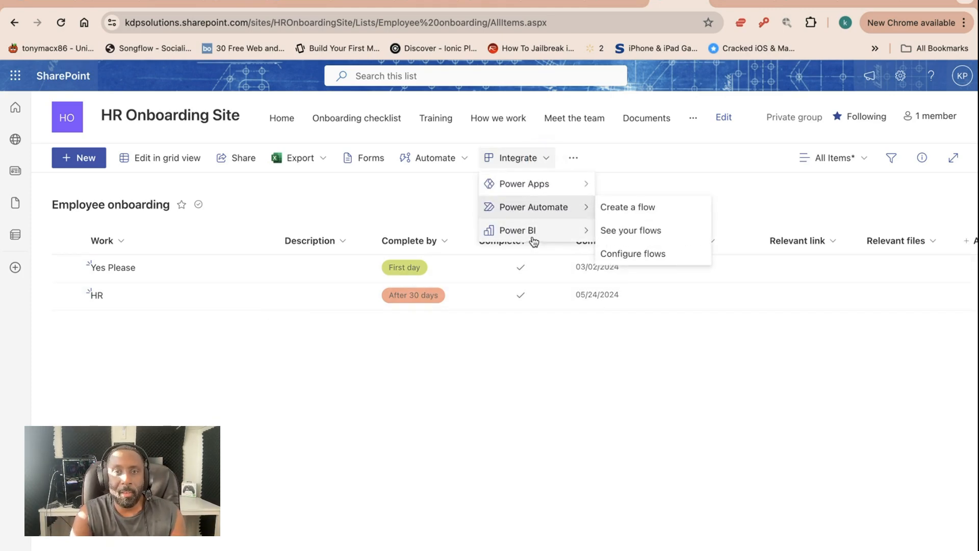
{"action": "mouse_move", "coordinate": [531, 232]}
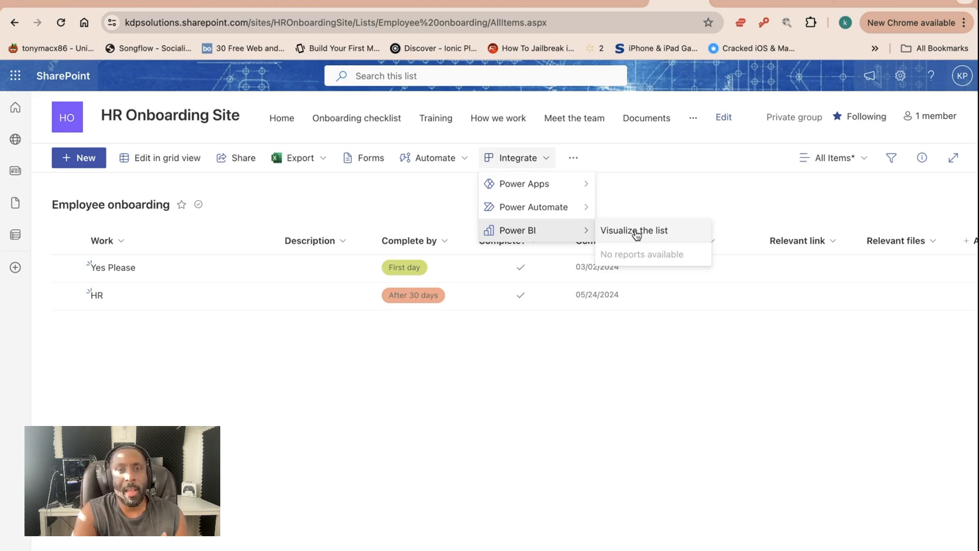
{"action": "left_click", "coordinate": [654, 182]}
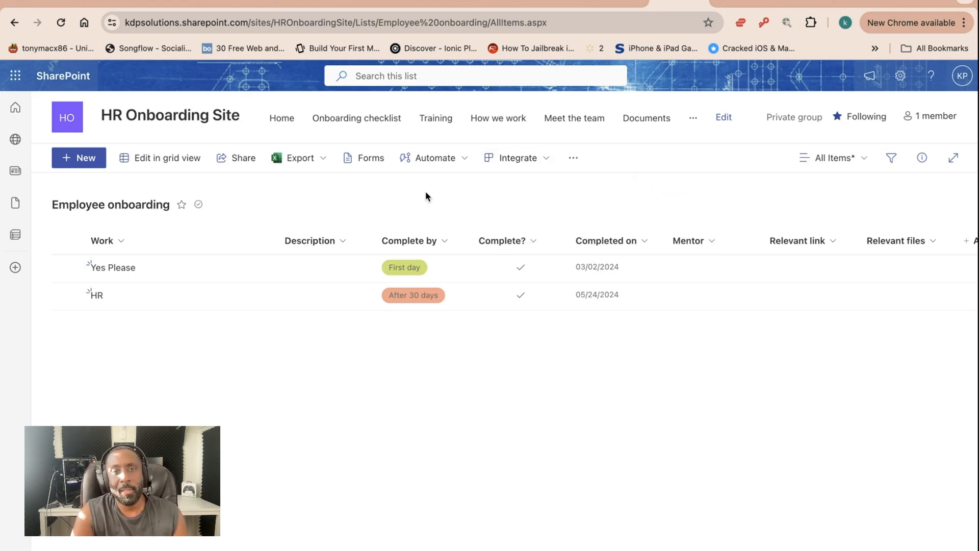
{"action": "left_click", "coordinate": [530, 158]}
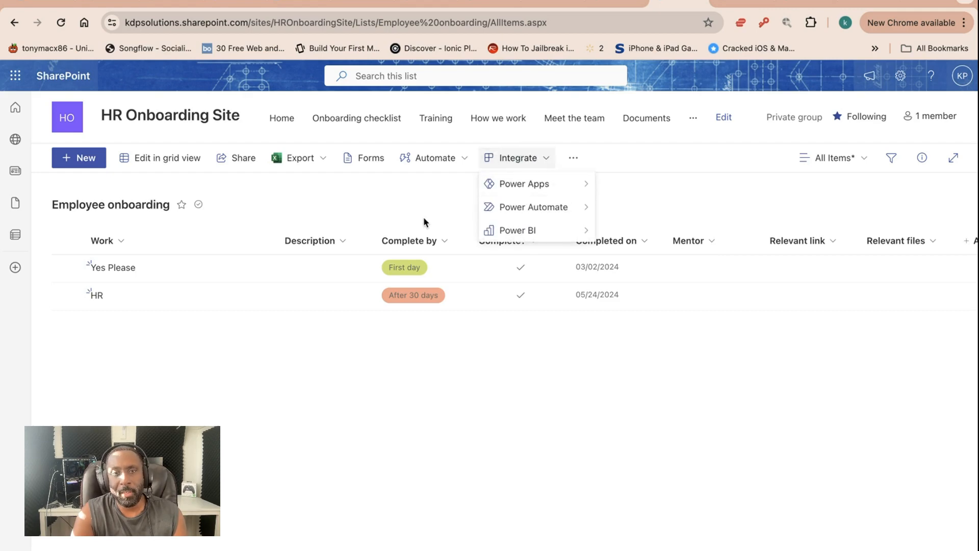
{"action": "left_click", "coordinate": [417, 205]}
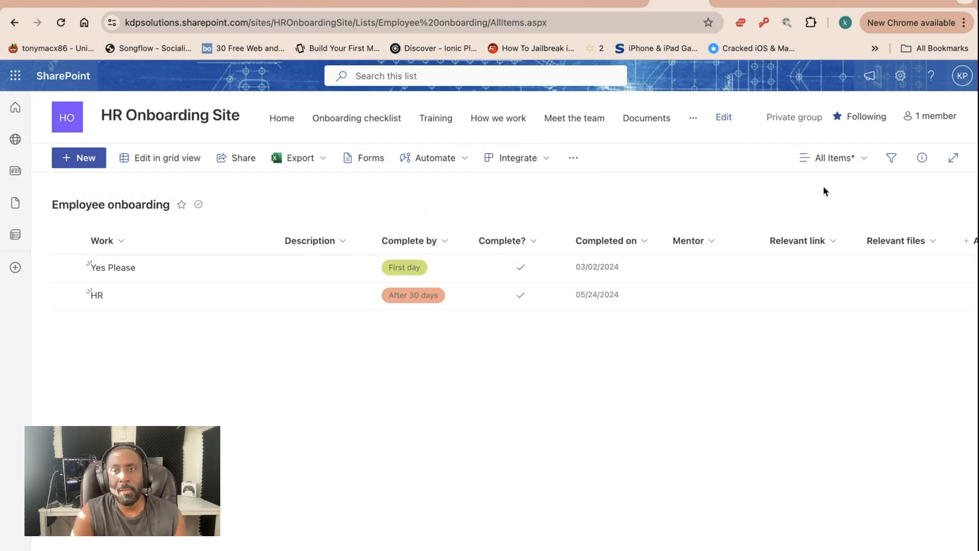
Review the views available for the Employee onboarding list and its list settings, and return to the list.
{"action": "left_click", "coordinate": [864, 163]}
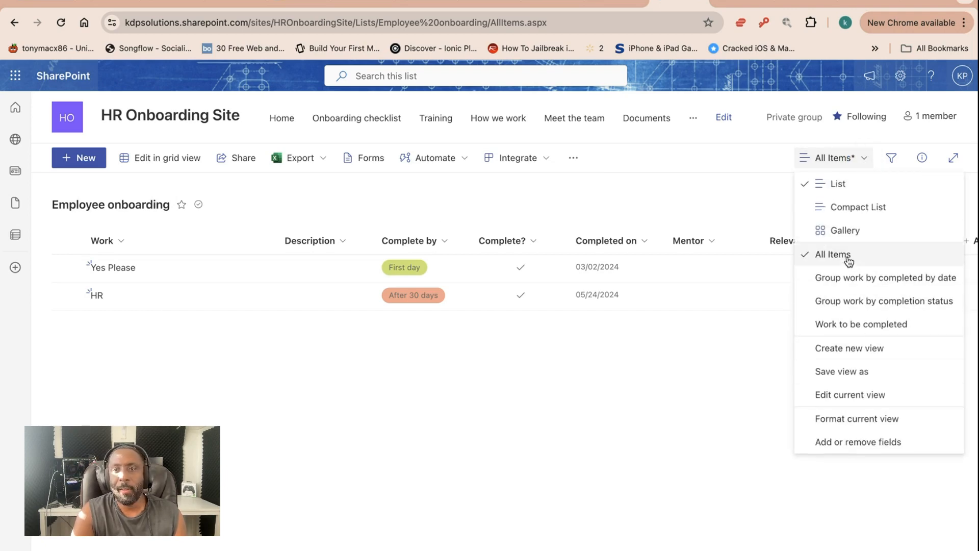
{"action": "left_click", "coordinate": [715, 433]}
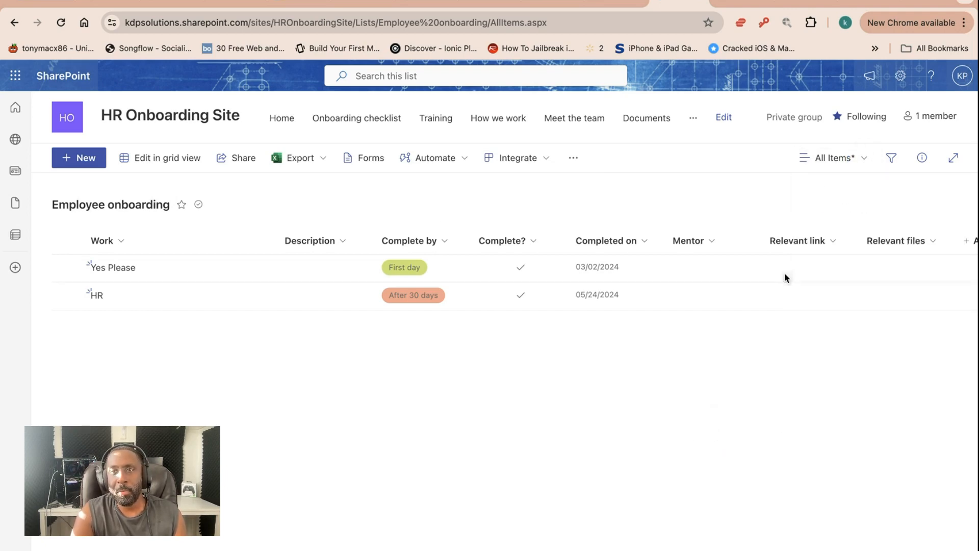
{"action": "left_click", "coordinate": [901, 76]}
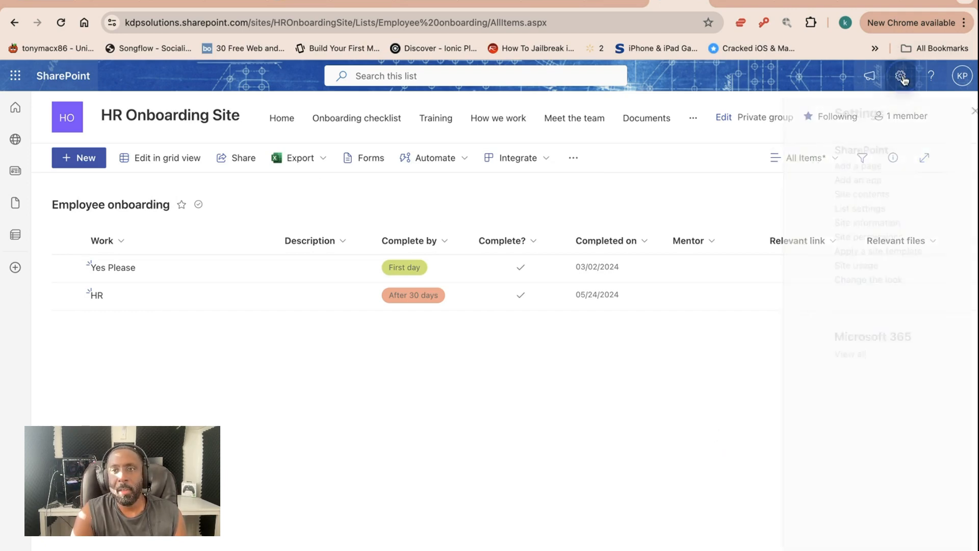
{"action": "left_click", "coordinate": [809, 209]}
{"action": "scroll", "coordinate": [459, 346], "scroll_direction": "down", "scroll_amount": 6}
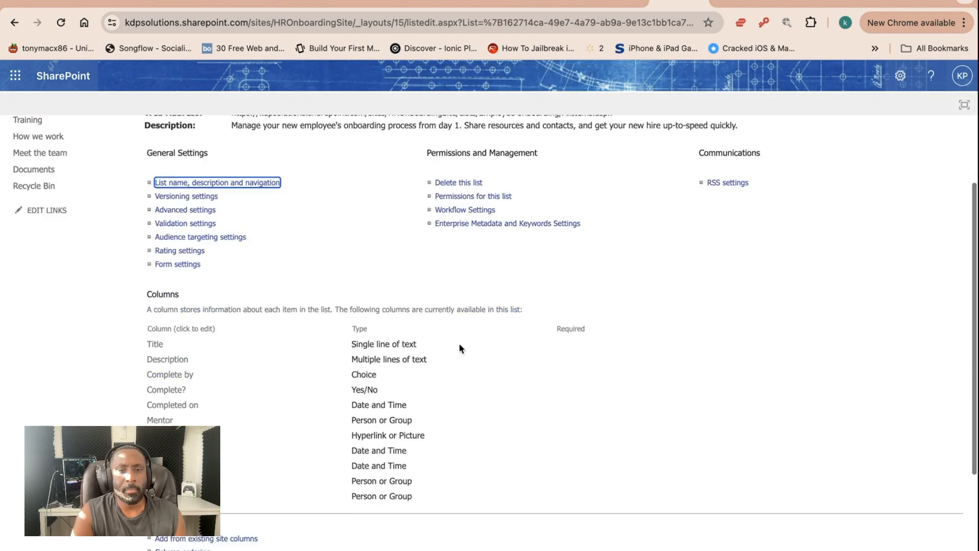
{"action": "scroll", "coordinate": [460, 345], "scroll_direction": "up", "scroll_amount": 6}
{"action": "left_click", "coordinate": [214, 155]}
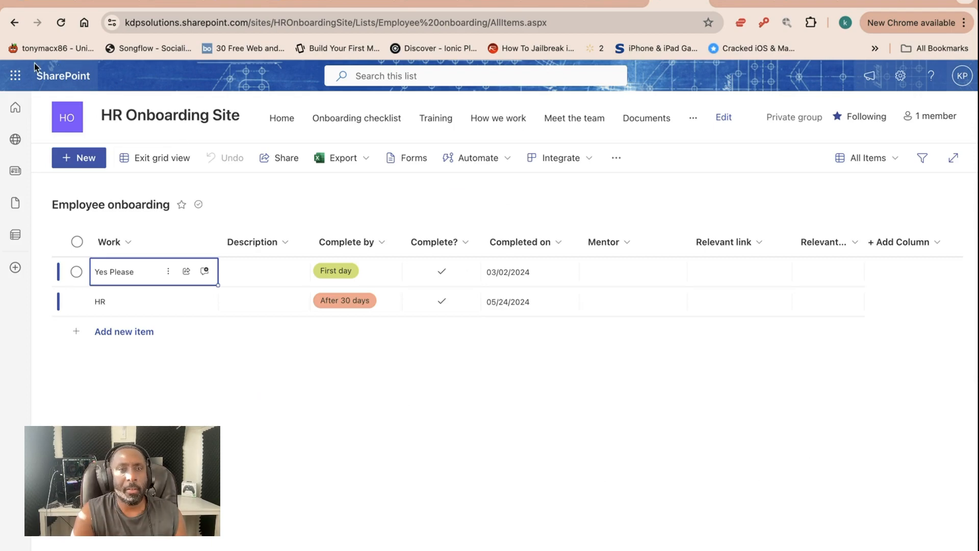
Exit the list's grid view and inspect the blank New Item form, closing it without saving.
{"action": "left_click", "coordinate": [164, 159]}
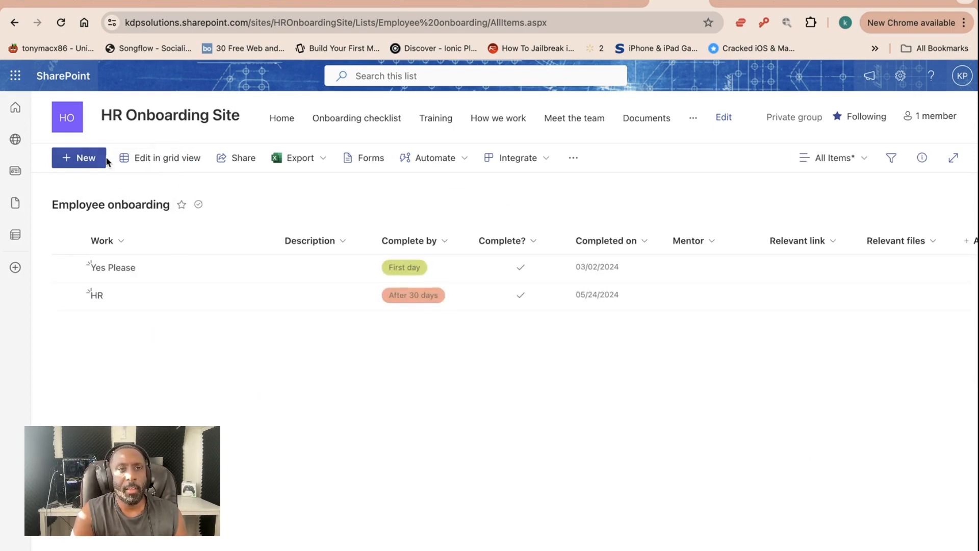
{"action": "left_click", "coordinate": [83, 159]}
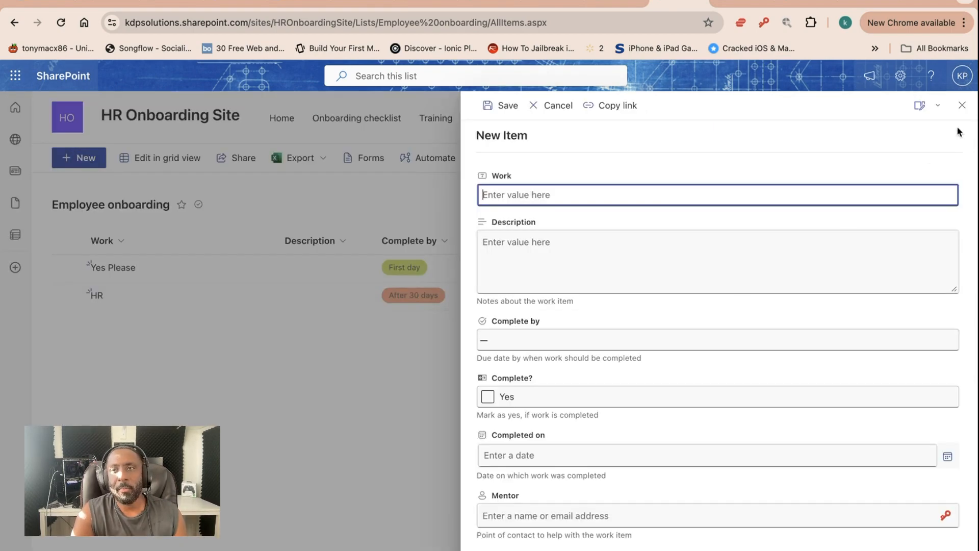
{"action": "left_click", "coordinate": [962, 105]}
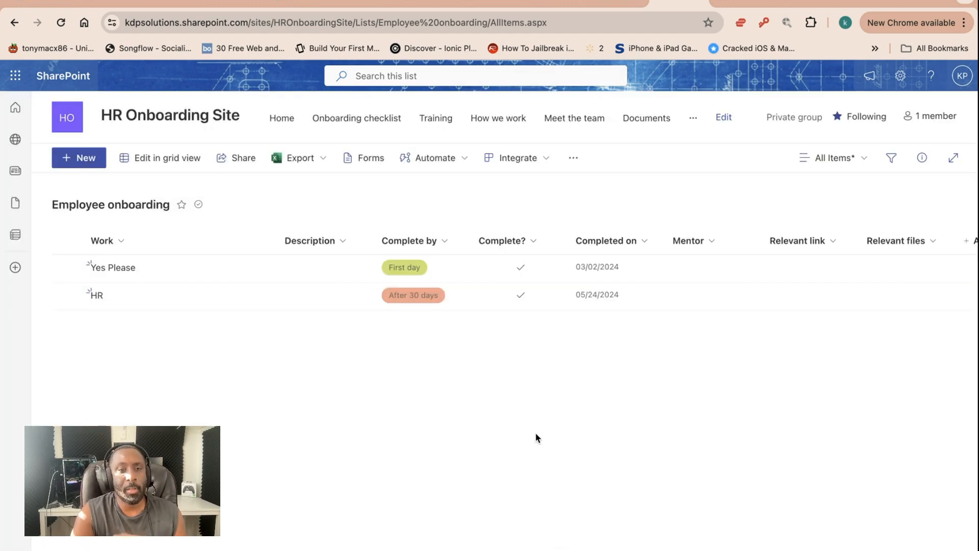